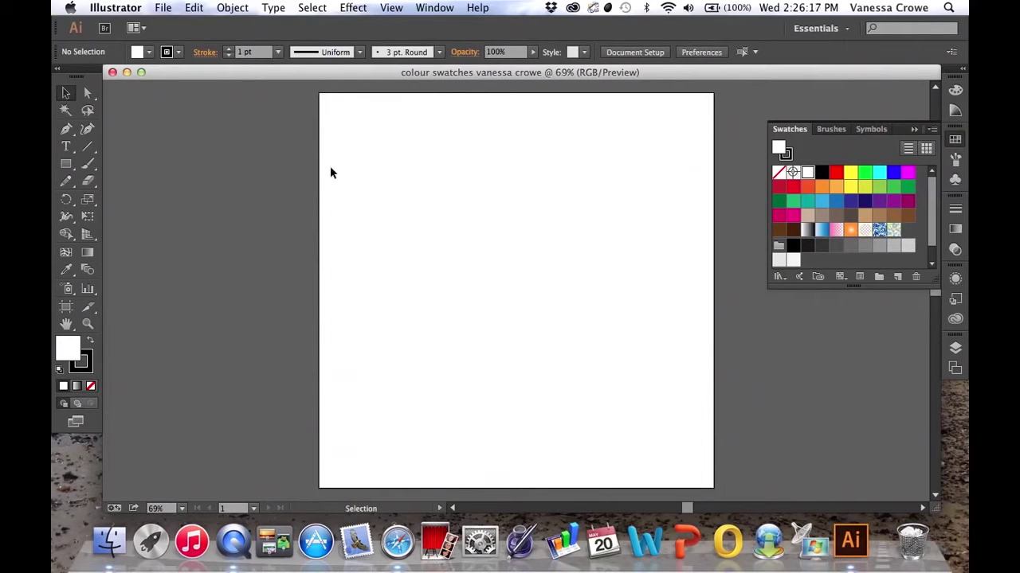
Drag the precedent image file from the desktop onto the artboard and shrink it.
left_click_drag(215, 76, 296, 86)
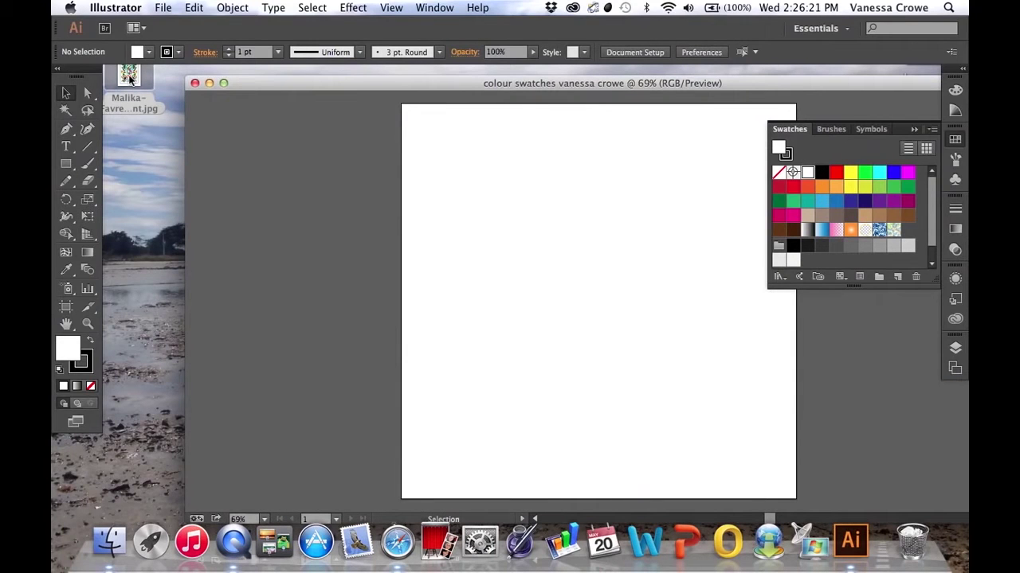
left_click_drag(129, 77, 492, 201)
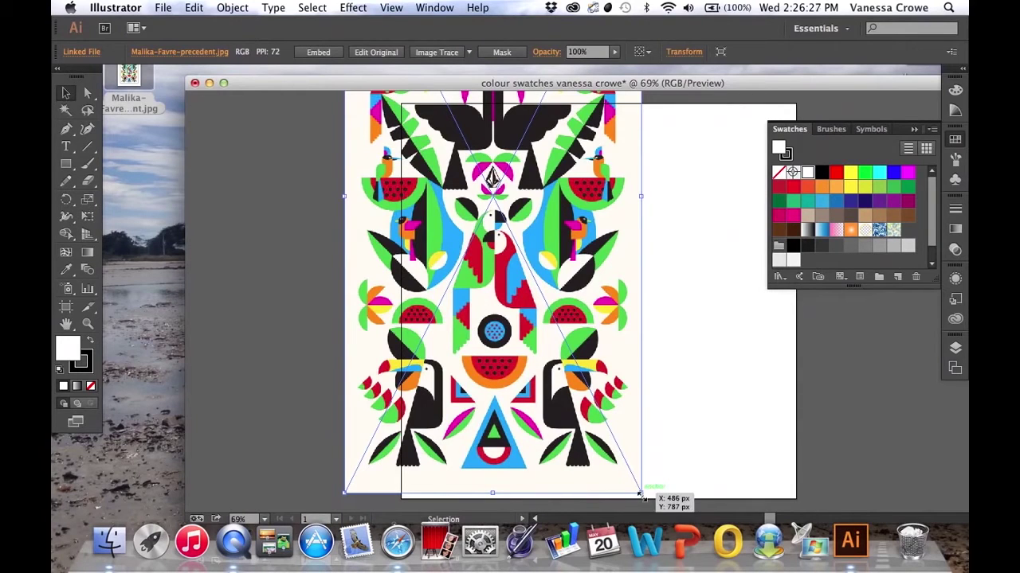
left_click_drag(640, 494, 509, 229)
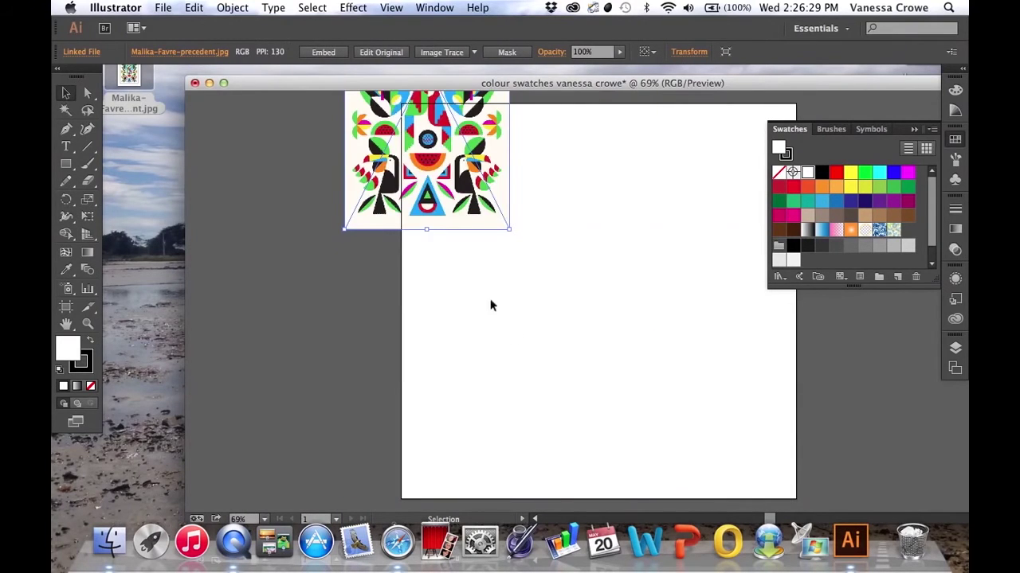
left_click_drag(434, 141, 523, 374)
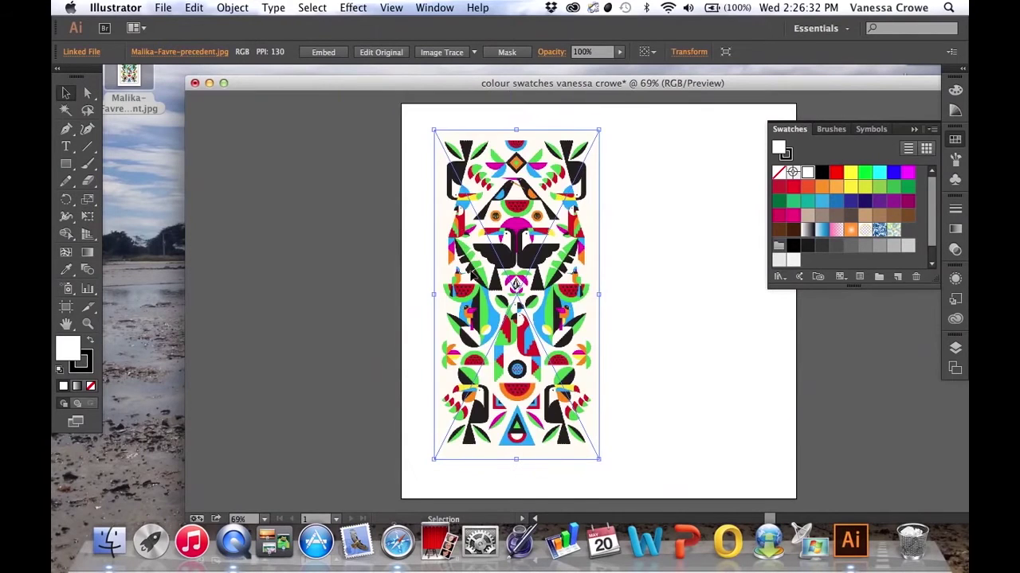
Maximize the document window, then shift and slightly shrink the image to about 333 × 666 px at upper left.
double_click(316, 83)
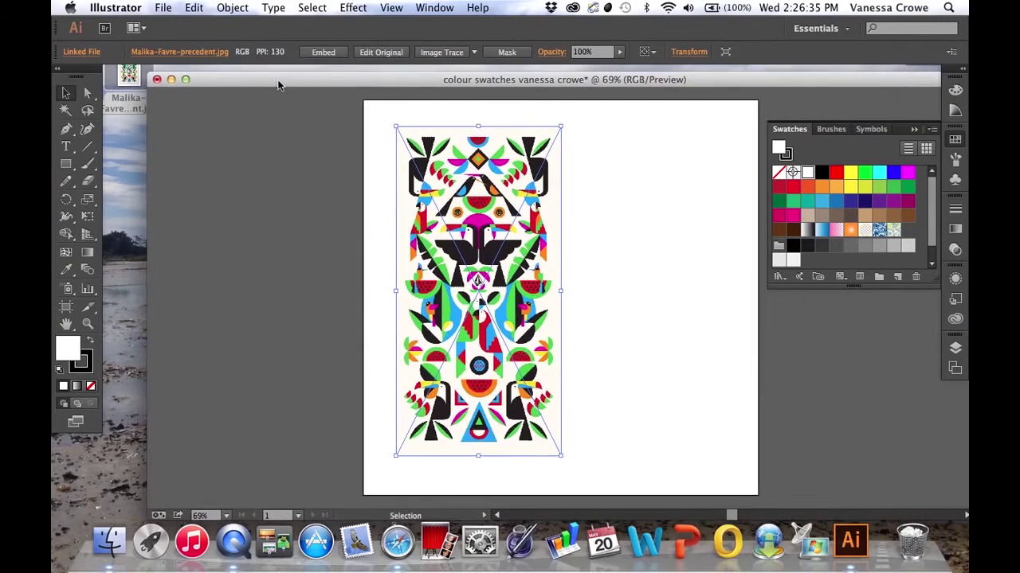
left_click(185, 80)
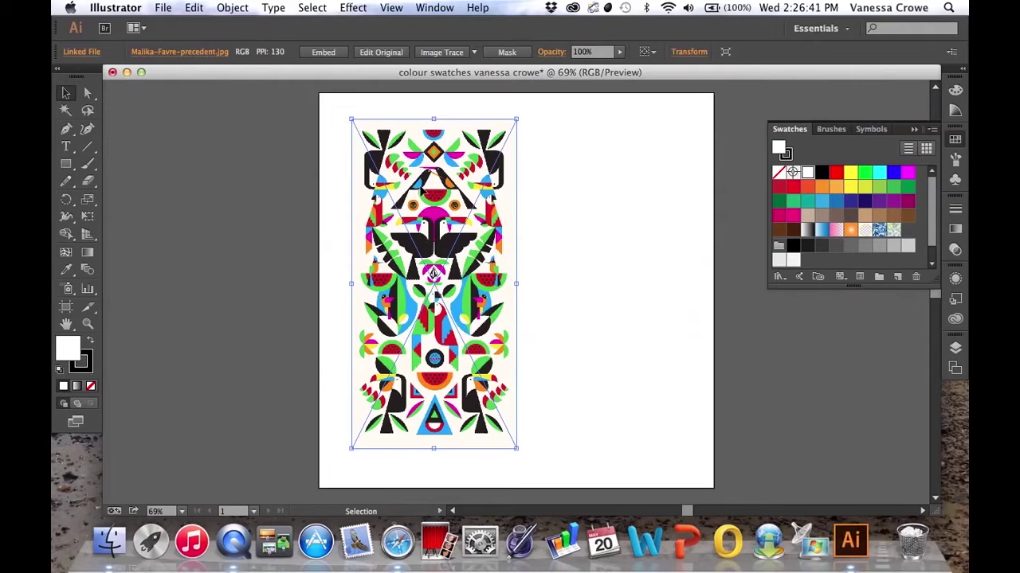
mouse_move(427, 301)
left_mouse_down()
mouse_move(516, 296)
mouse_move(435, 300)
left_mouse_up()
mouse_move(531, 448)
left_mouse_down()
mouse_move(459, 335)
mouse_move(524, 450)
left_mouse_up()
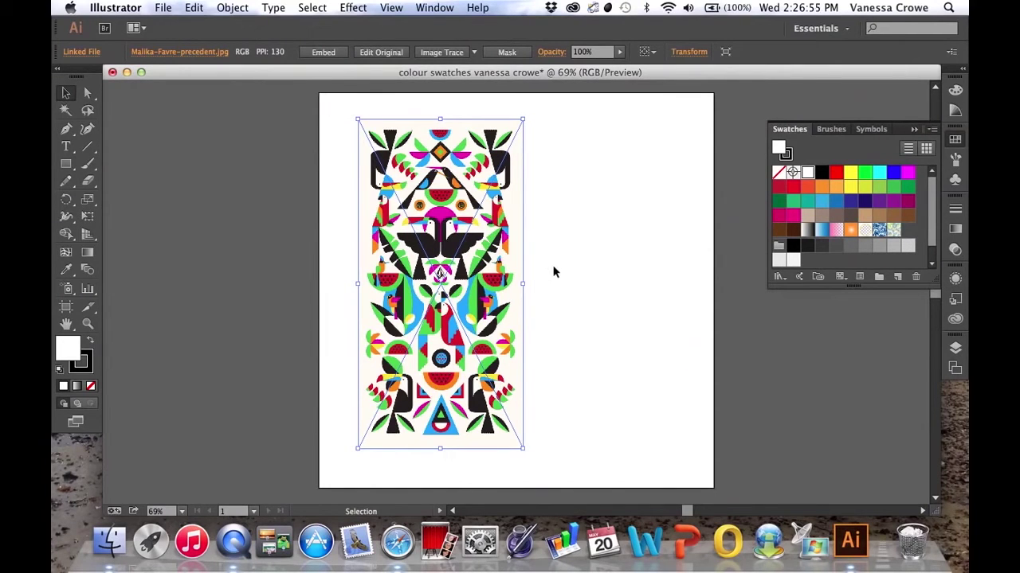
Draw a roughly 64 px square right of the image and fill it with black sampled from the artwork.
left_click(66, 164)
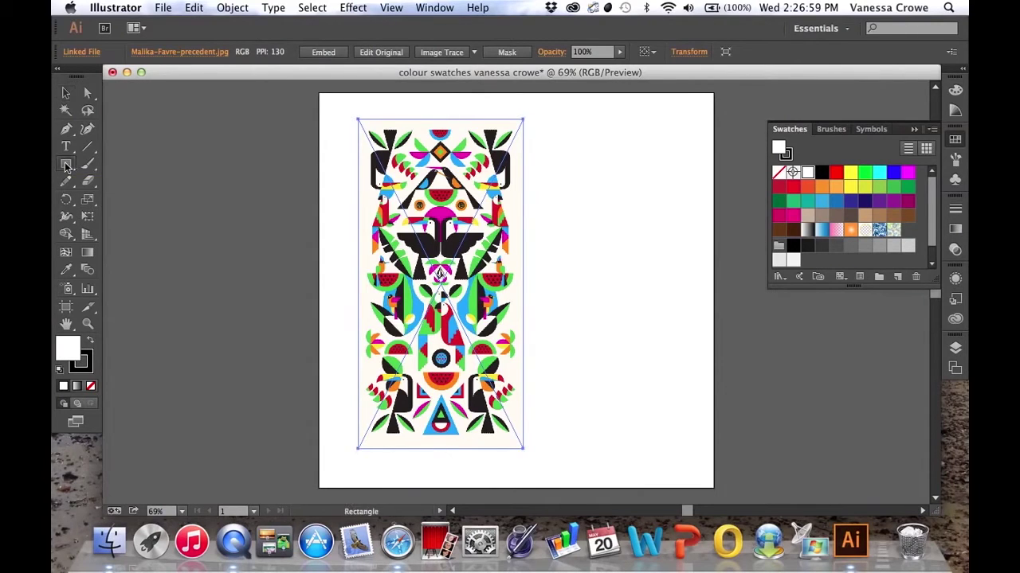
mouse_move(544, 134)
left_mouse_down()
mouse_move(584, 159)
mouse_move(585, 172)
mouse_move(576, 164)
left_mouse_up()
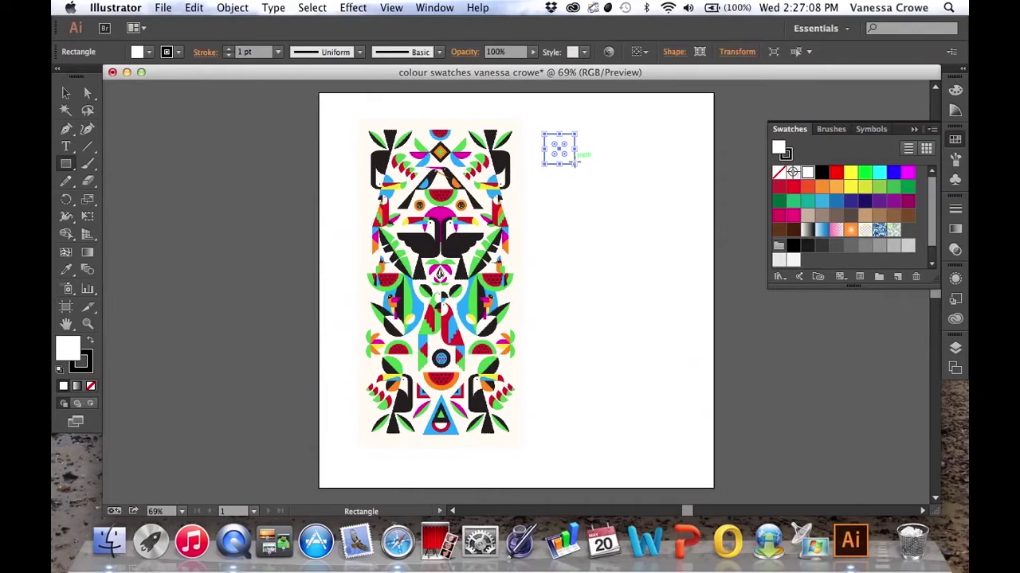
left_click(66, 269)
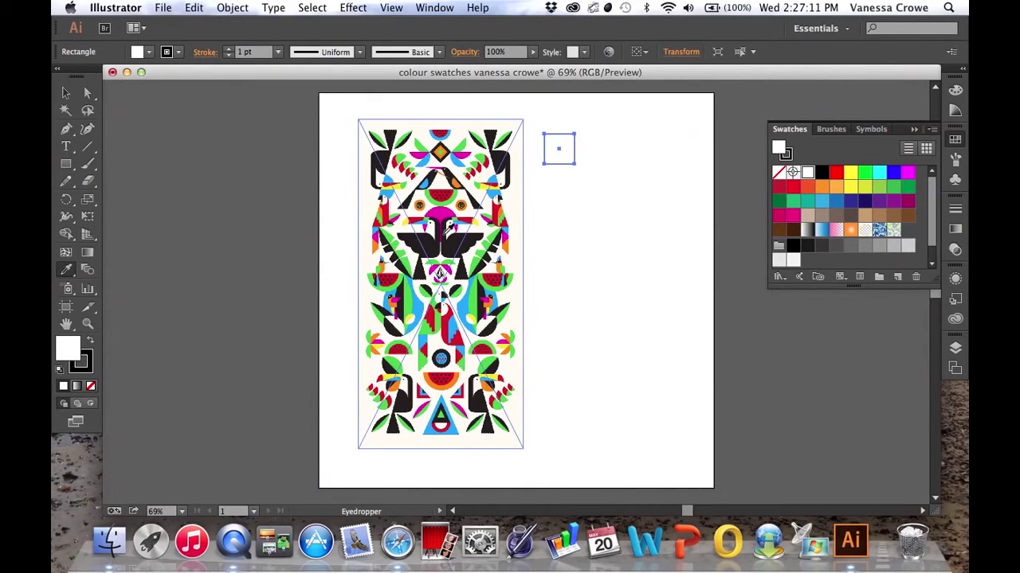
left_click(451, 248)
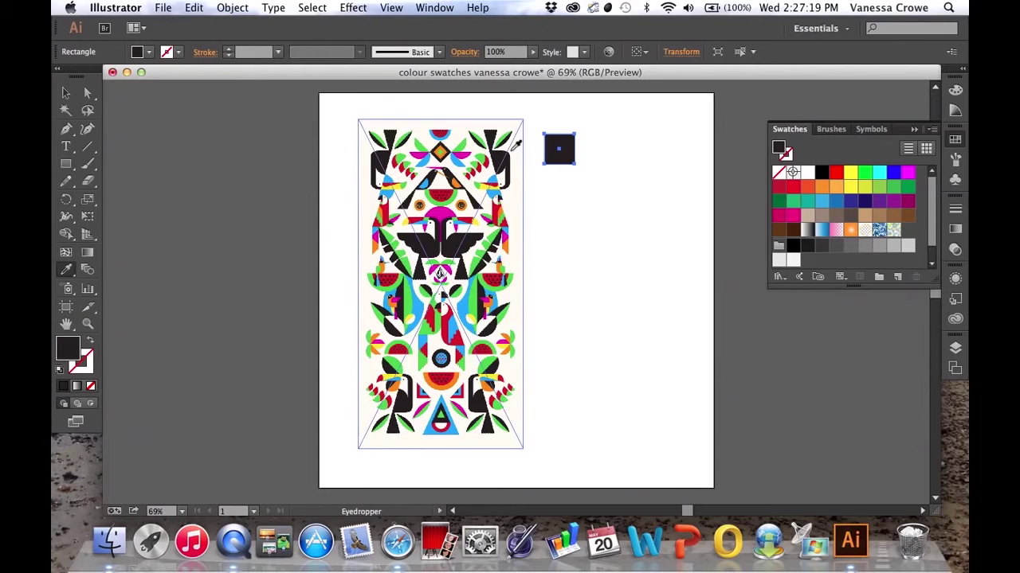
Turn on rulers and move the ruler zero point to the black square's top-left corner.
left_click(392, 8)
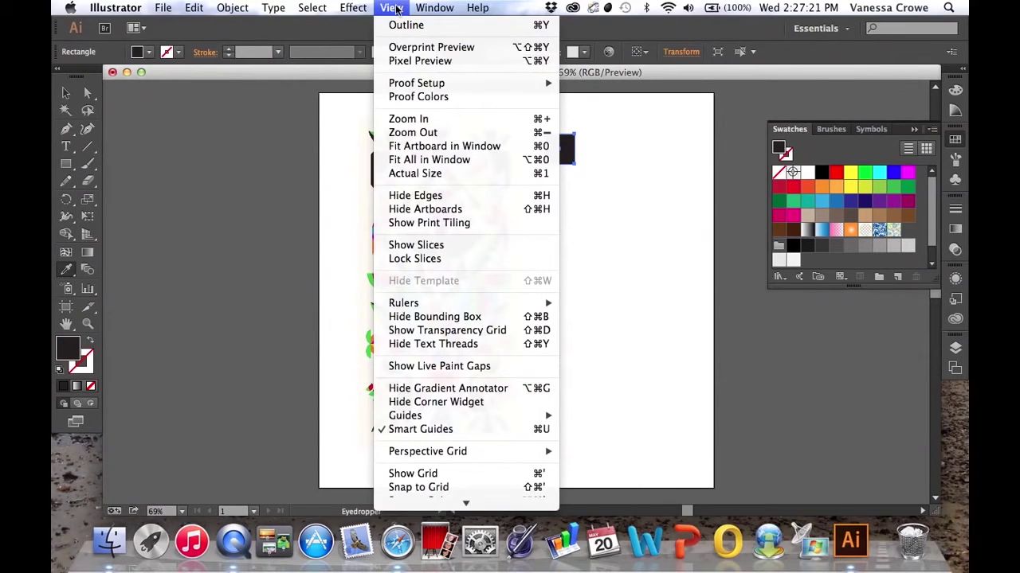
mouse_move(451, 304)
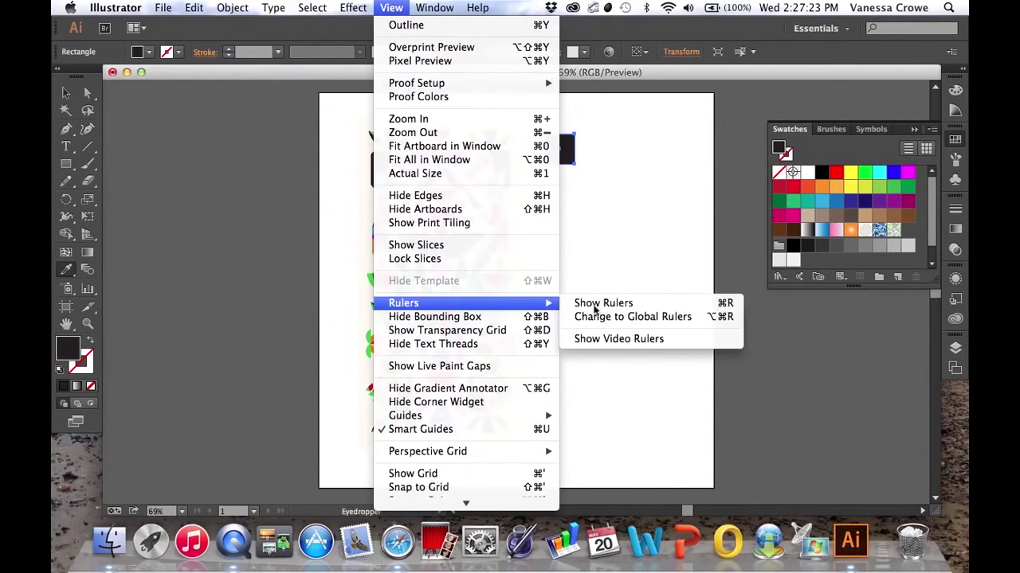
left_click(661, 306)
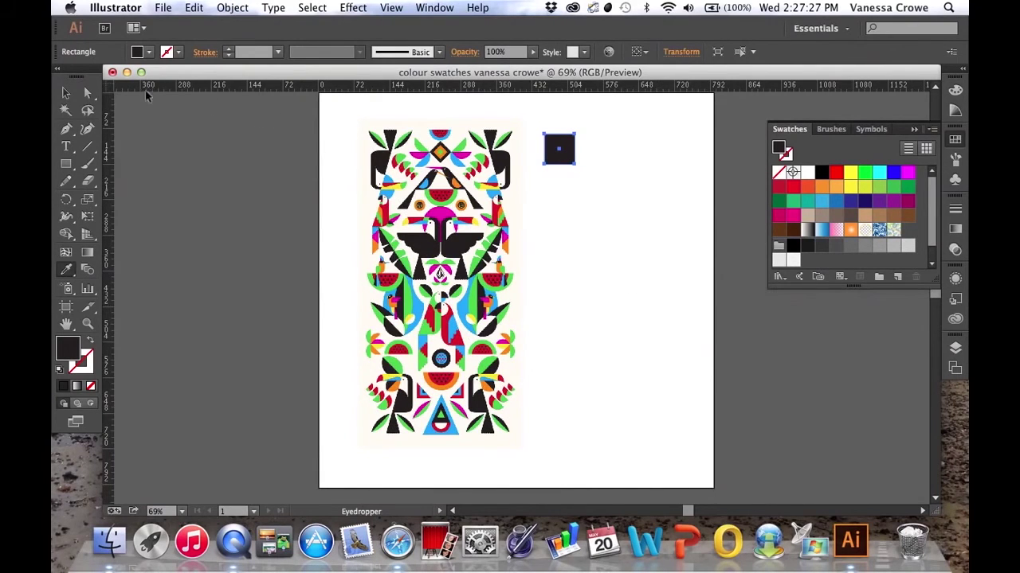
key("v")
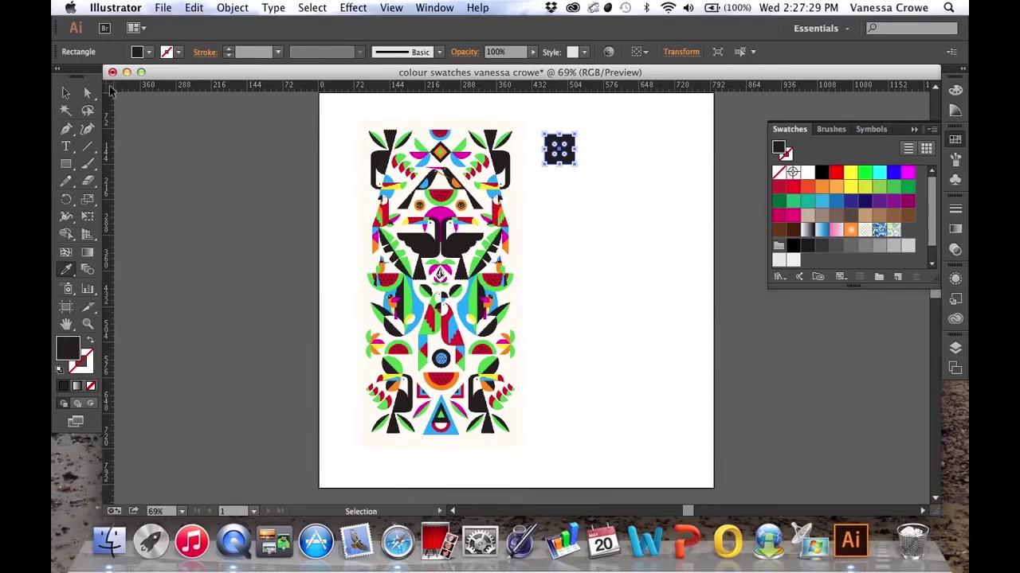
left_click_drag(110, 90, 544, 134)
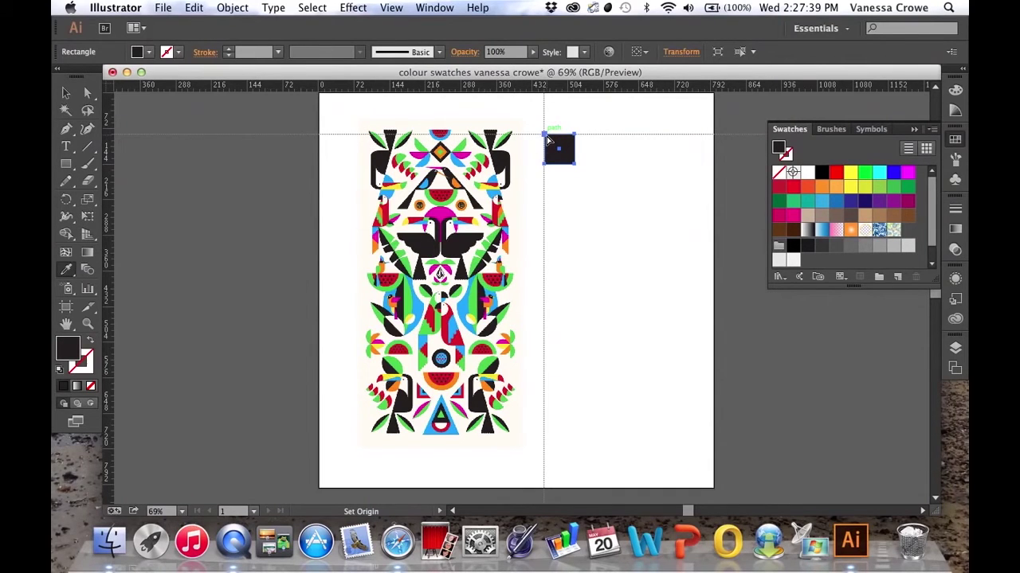
left_click_drag(545, 138, 547, 138)
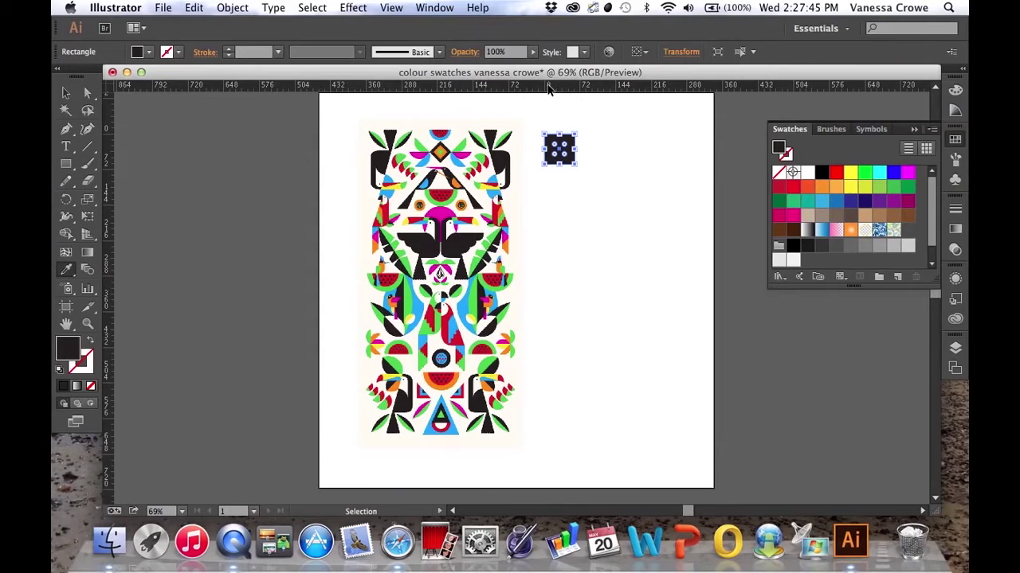
key("i")
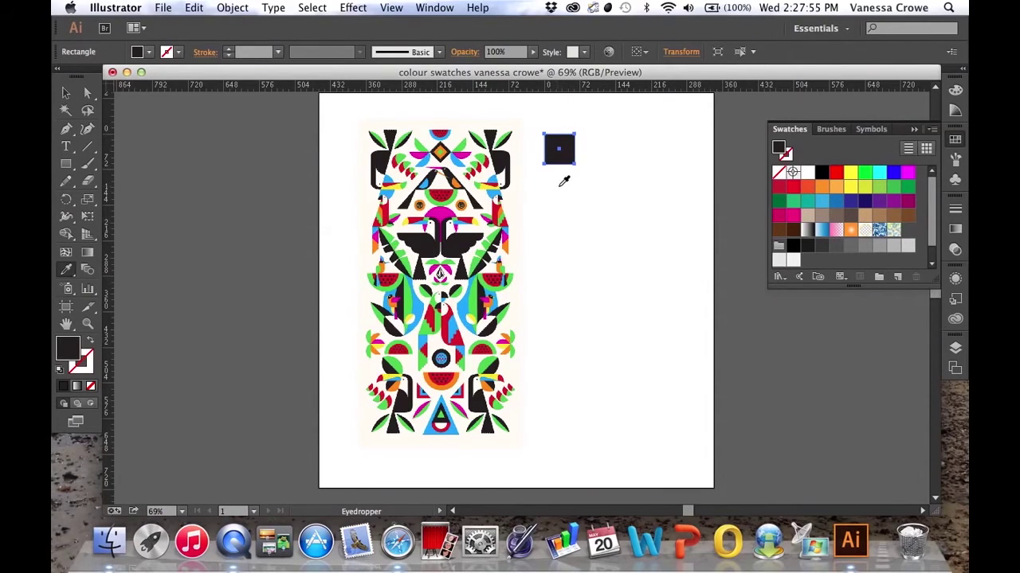
Copy the black square 0 px horizontally and 72 px vertically with the Move dialog, previewing first.
left_click(235, 8)
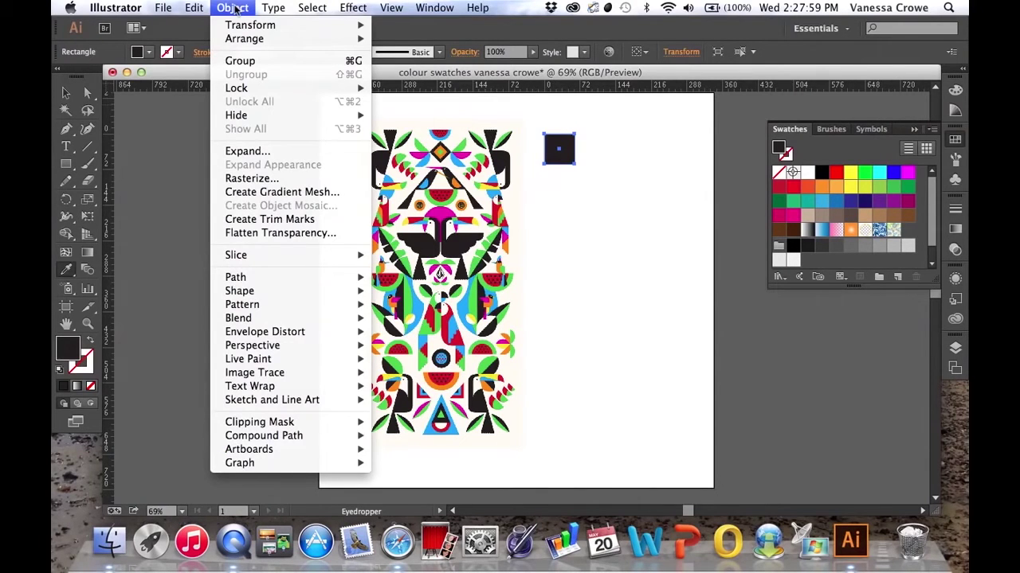
mouse_move(243, 24)
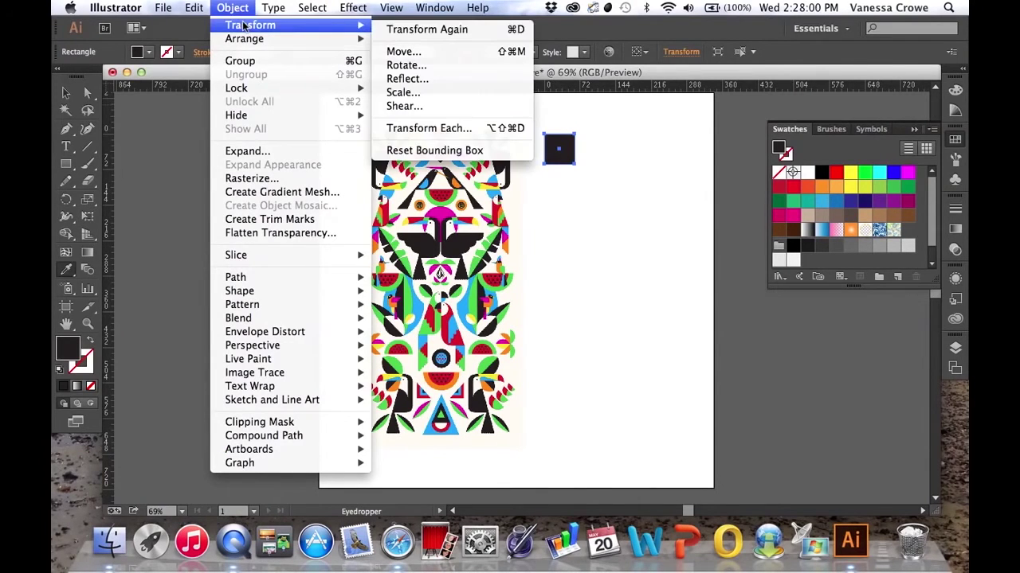
left_click(404, 51)
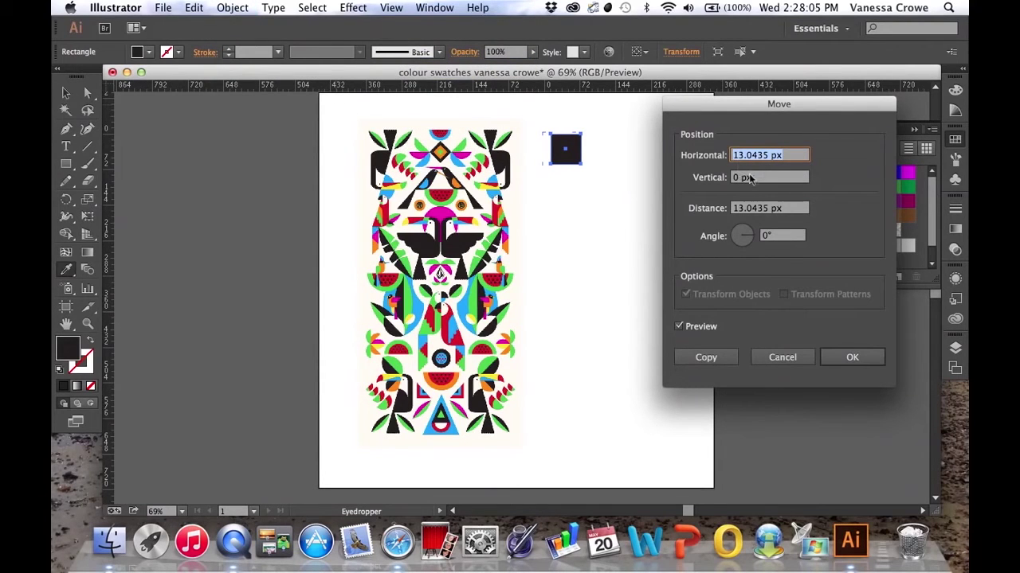
left_click(769, 154)
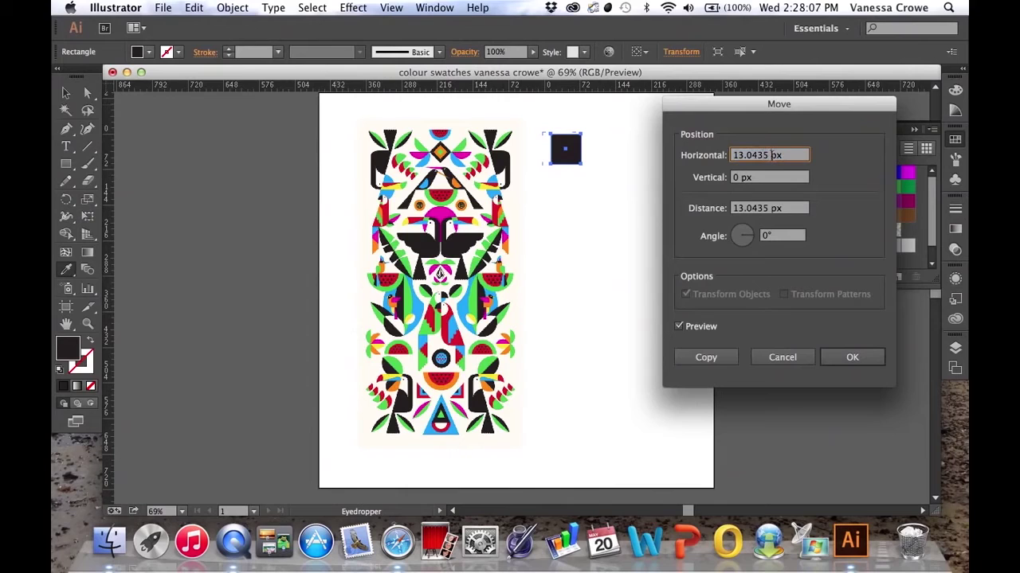
left_click_drag(770, 155, 689, 155)
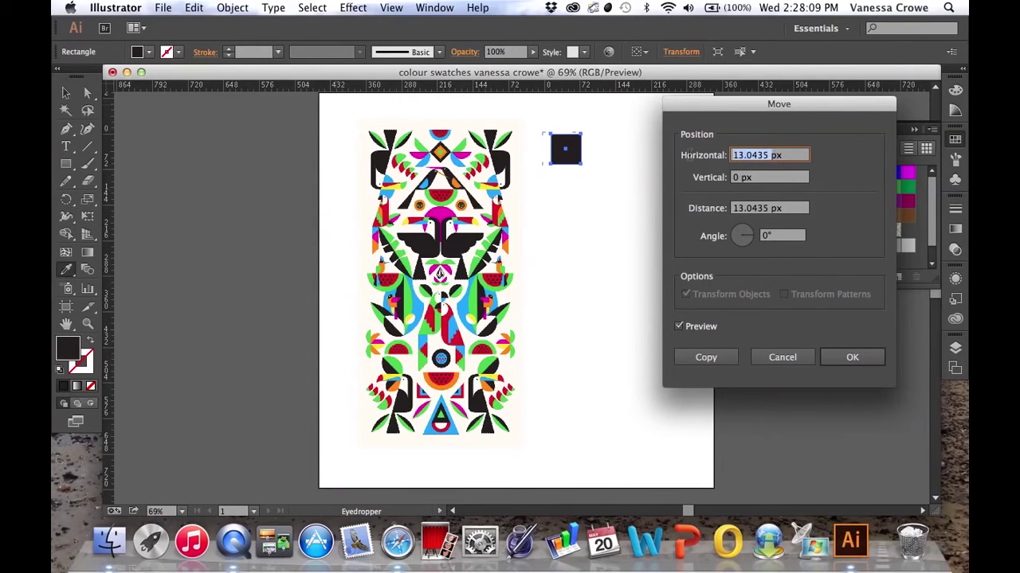
type("0")
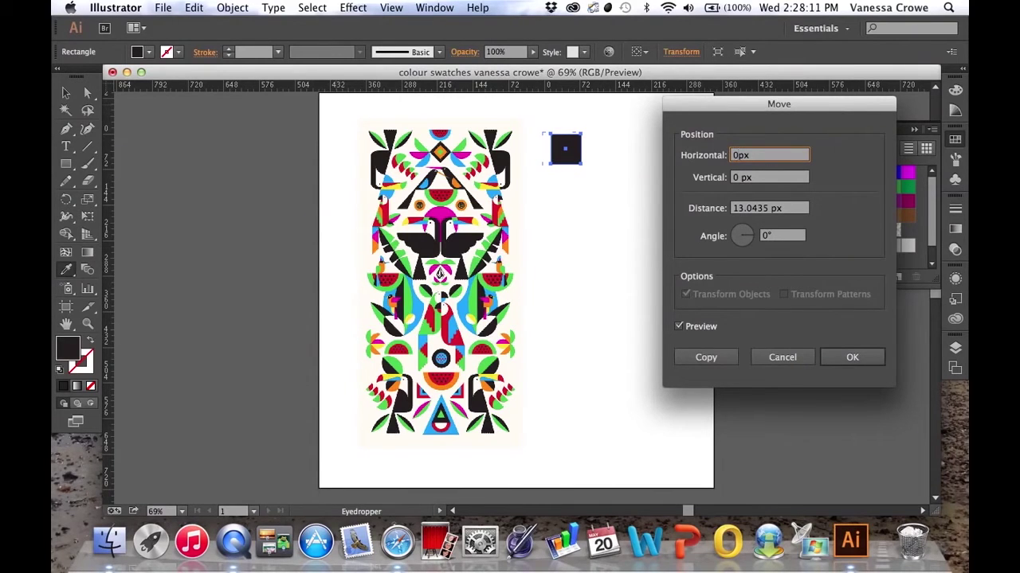
left_click(731, 178)
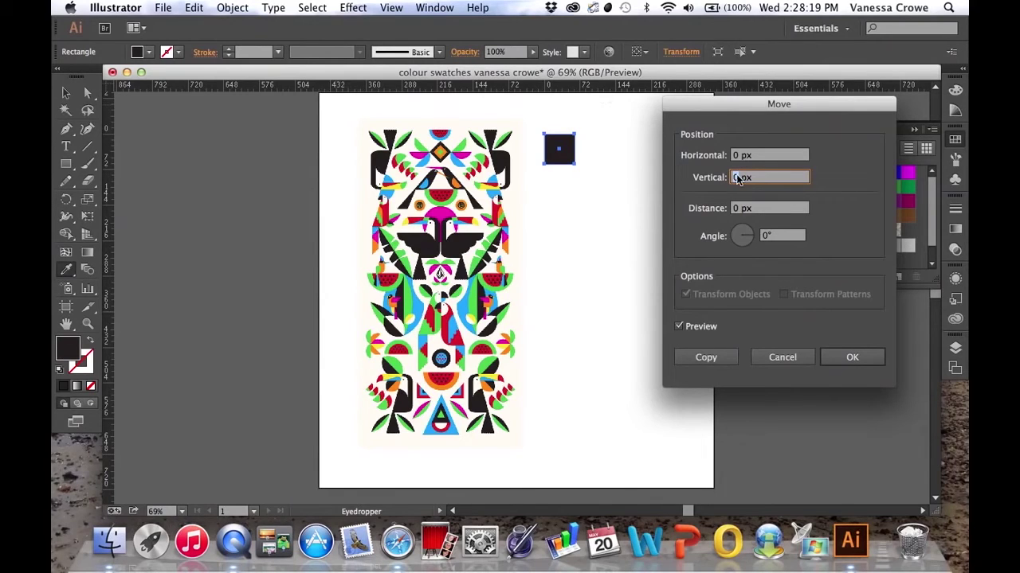
type("72")
left_click(678, 327)
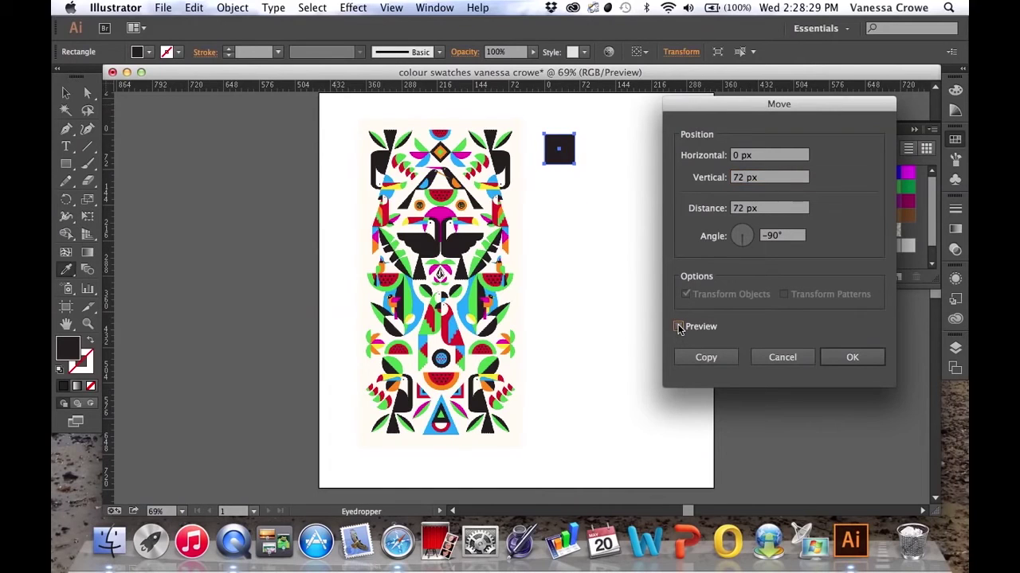
left_click(679, 327)
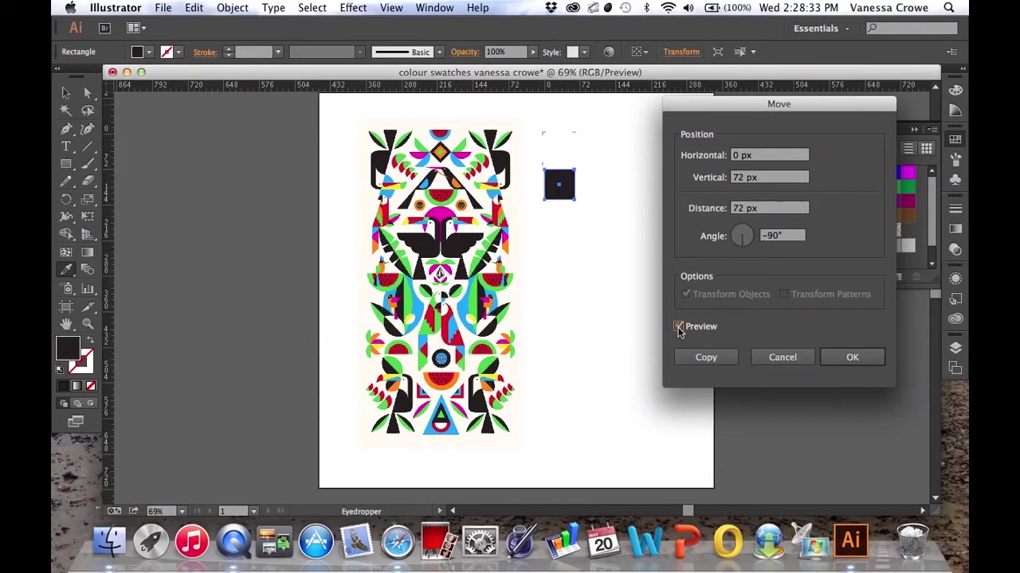
left_click(704, 357)
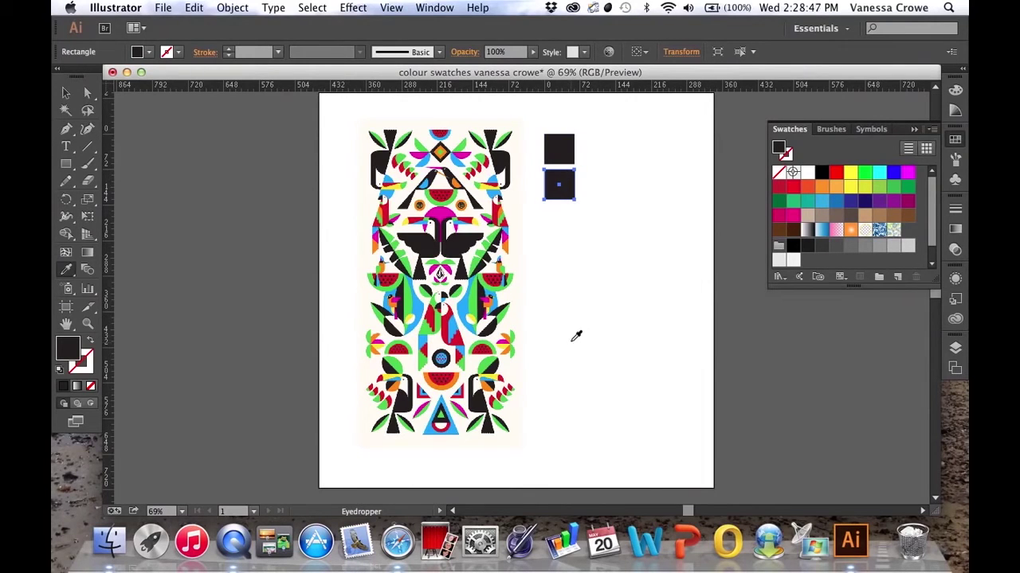
Repeat the 72 px copy with Transform Again and Cmd+D to get six squares, then select the bottom one.
key("v")
left_click(231, 8)
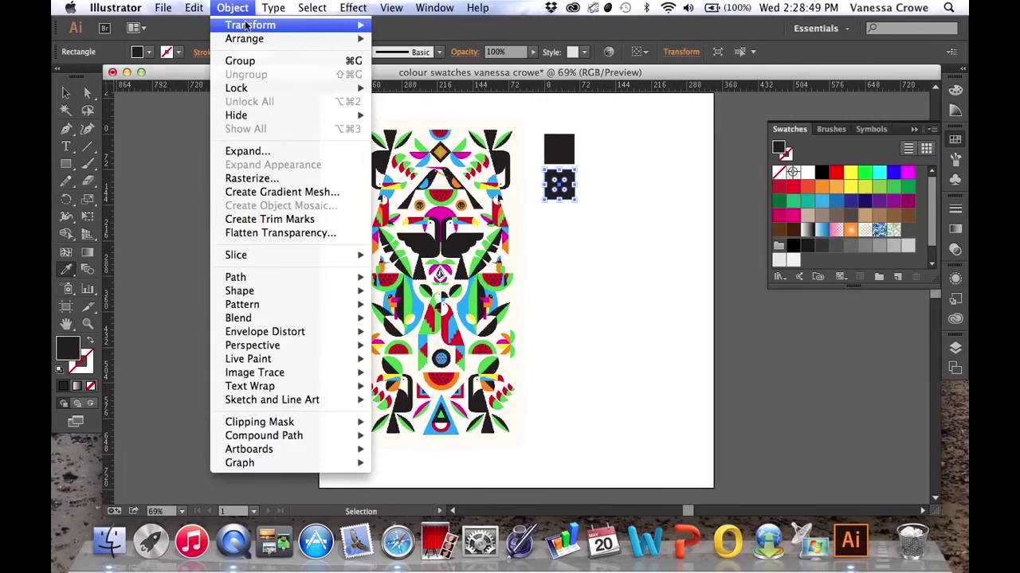
mouse_move(248, 27)
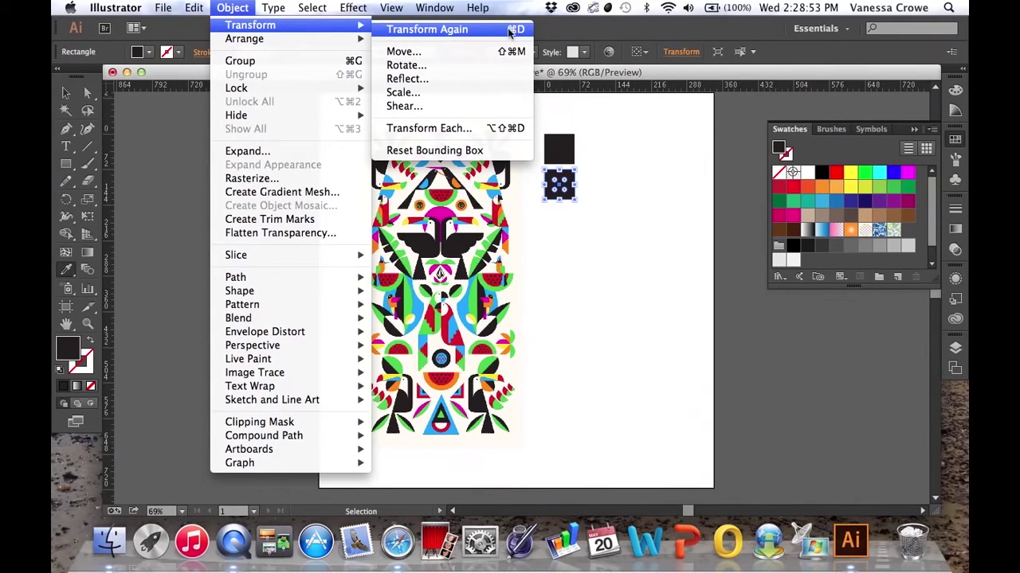
left_click(458, 31)
key("i")
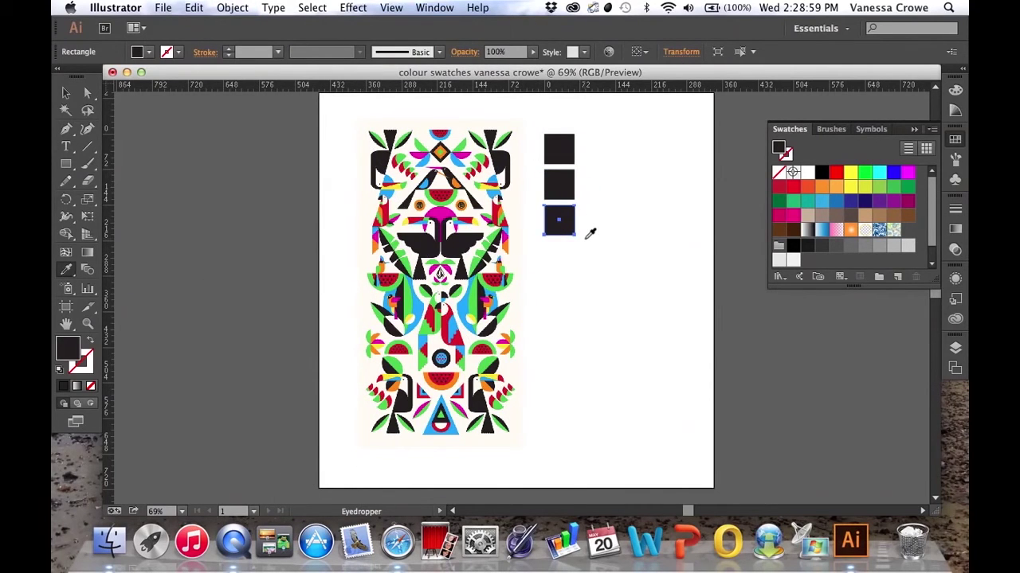
key("v")
key("super+d")
key("super+d")
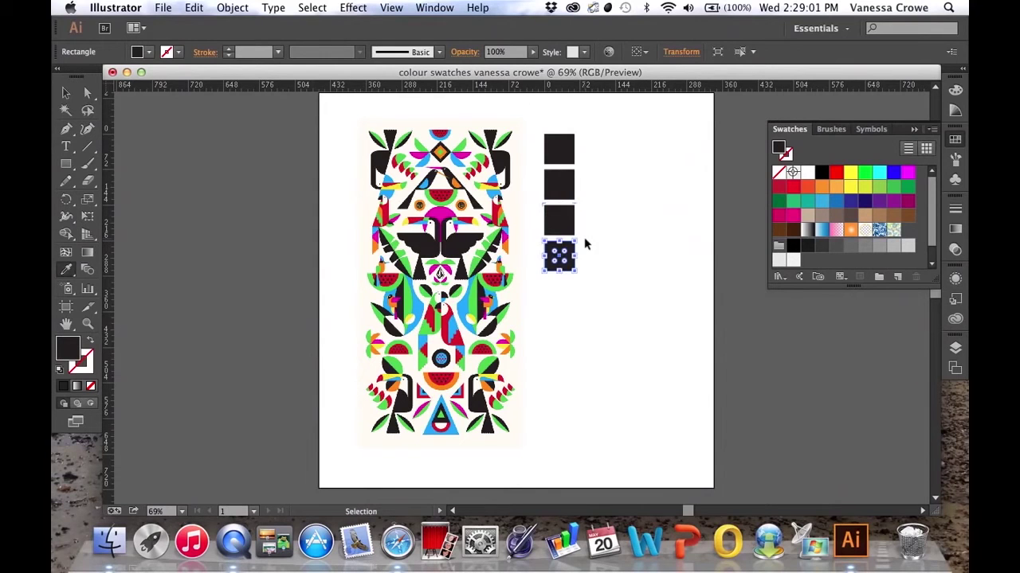
key("super+d")
key("i")
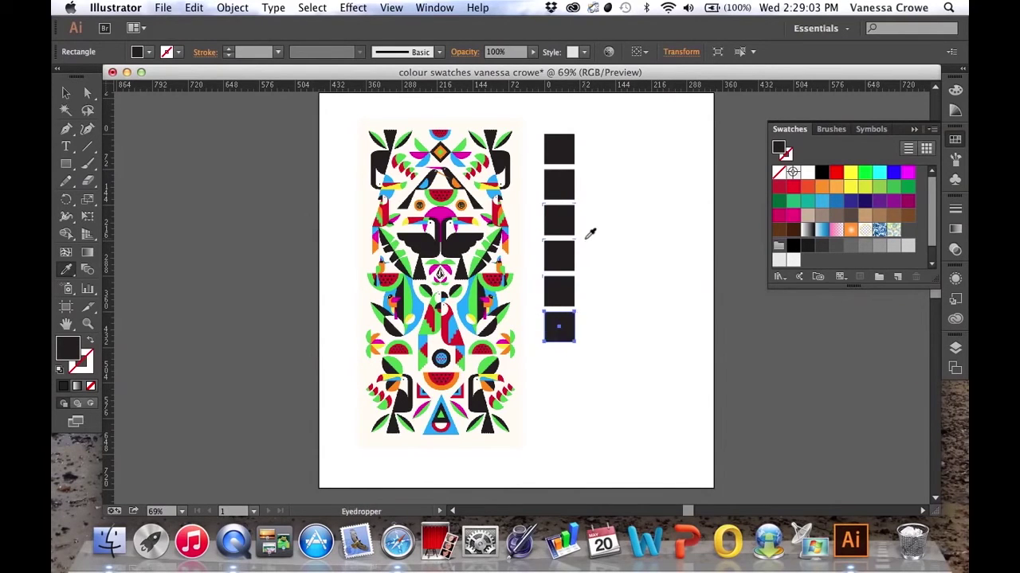
left_click(577, 291, "shift+super")
Fill the bottom square with light blue and the fifth with yellow sampled from the illustration.
left_click(471, 304, "shift+super")
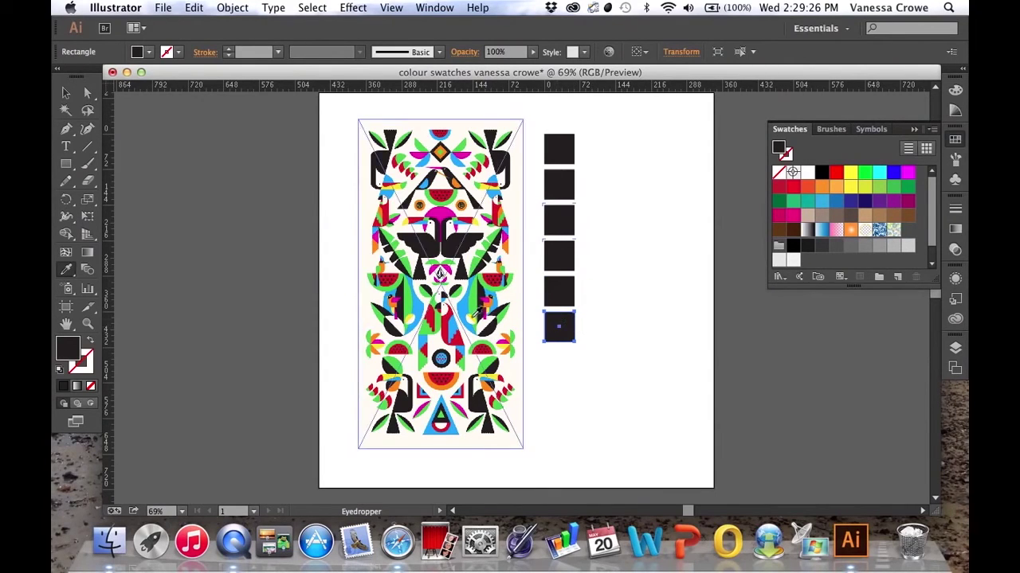
left_click(467, 305)
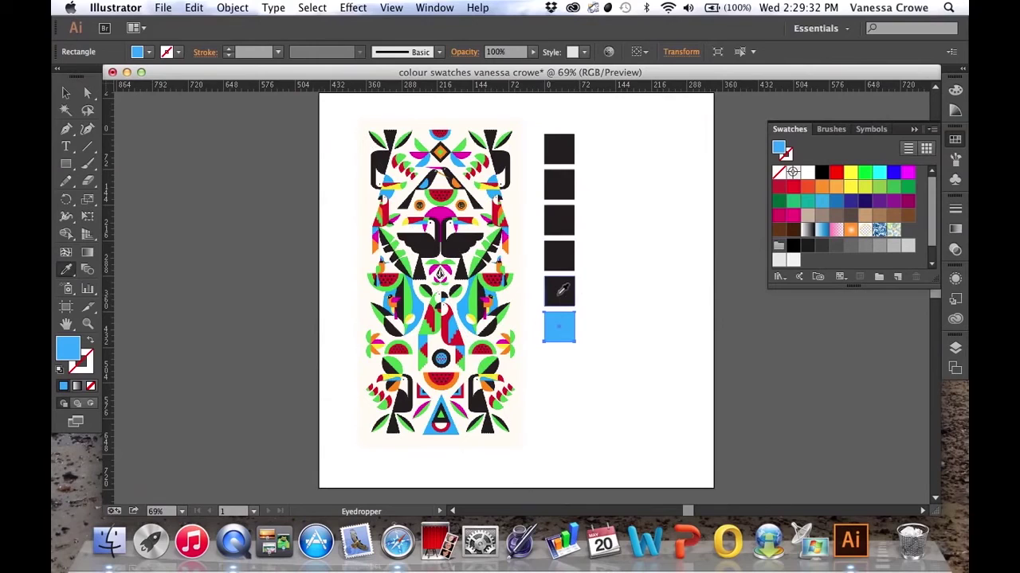
key("v")
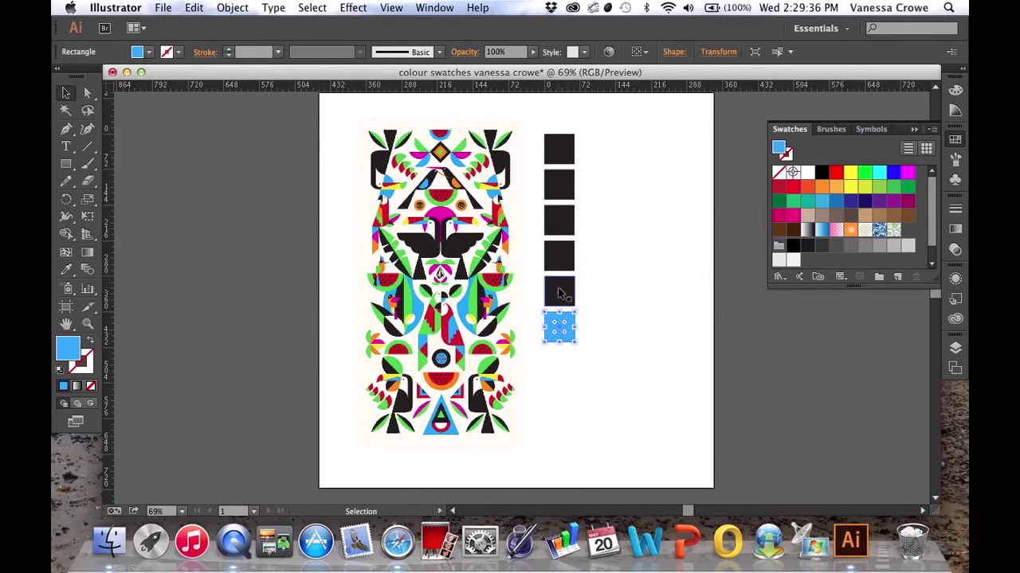
left_click(560, 293)
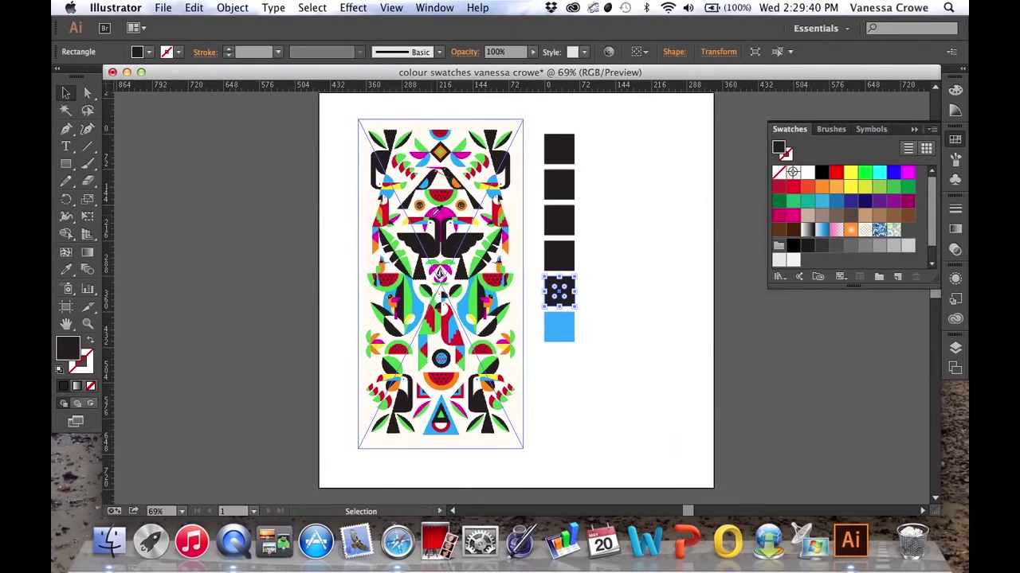
key("i")
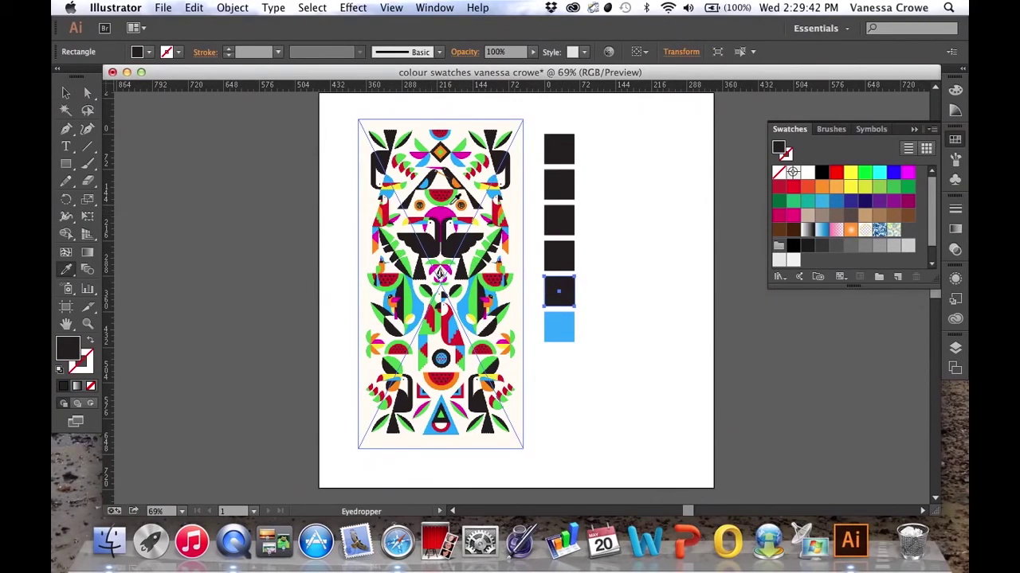
left_click(484, 190)
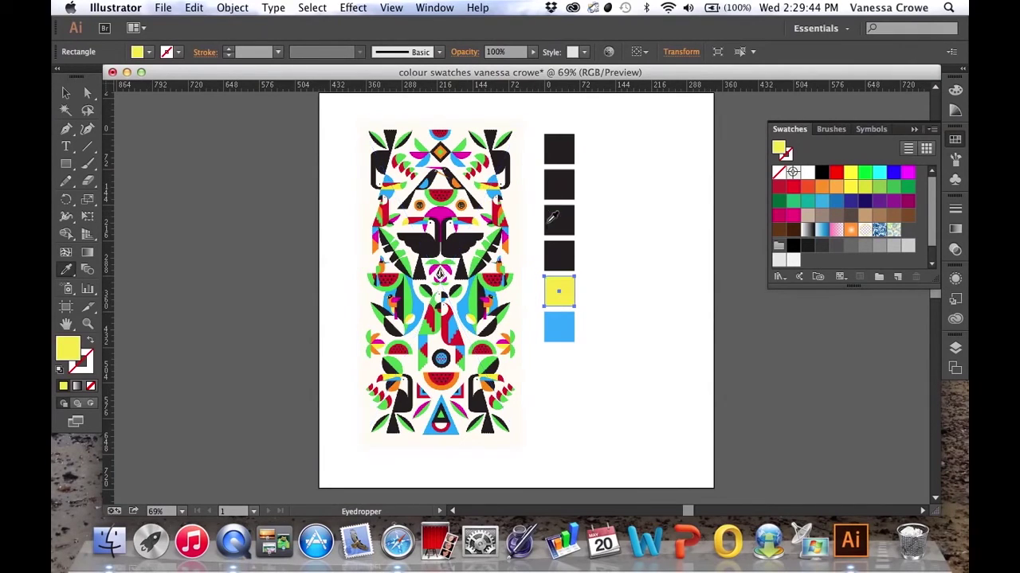
Fill the fourth square with green sampled from the illustration.
key("v")
left_click(560, 254)
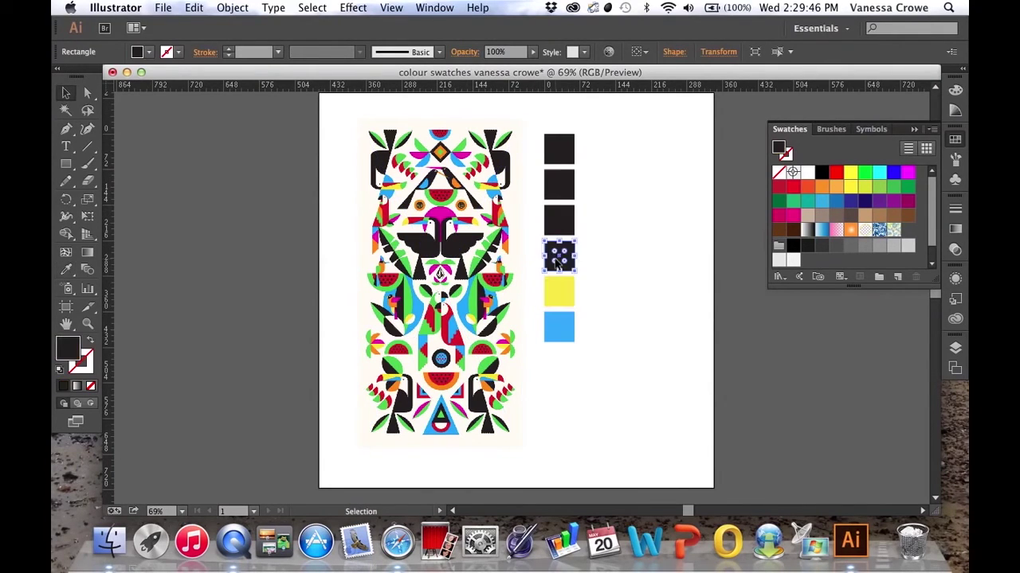
left_click(498, 297, "shift")
key("i")
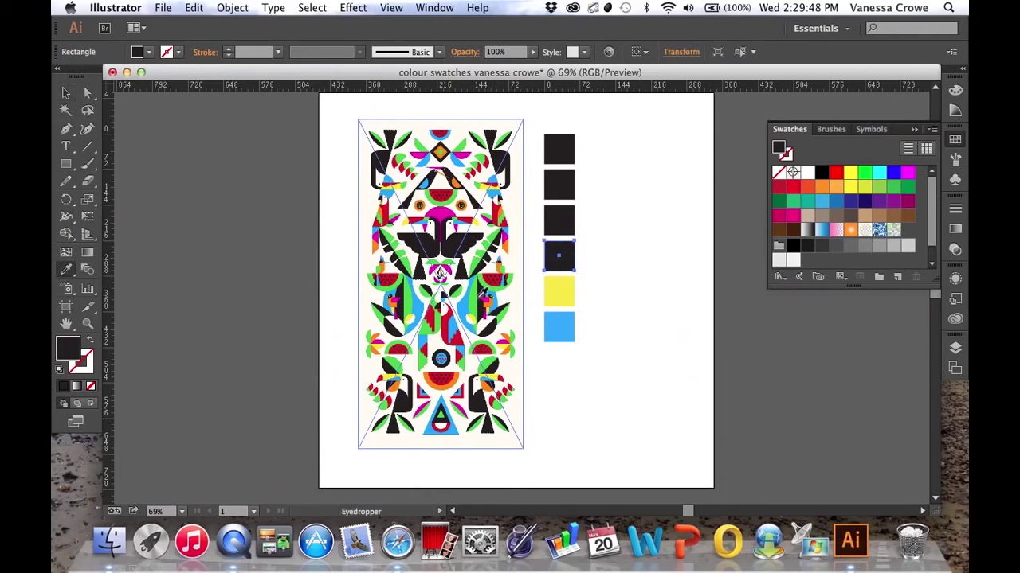
left_click(482, 293)
left_click(522, 255, "shift+super")
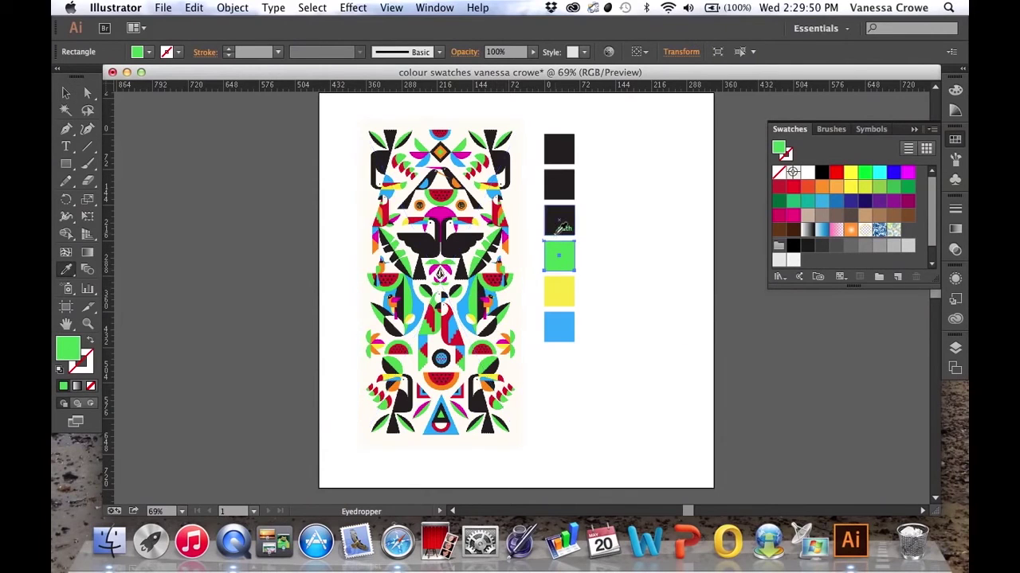
Fill the third square with red sampled from the illustration.
key("v")
left_click(560, 223)
left_click(494, 279, "shift")
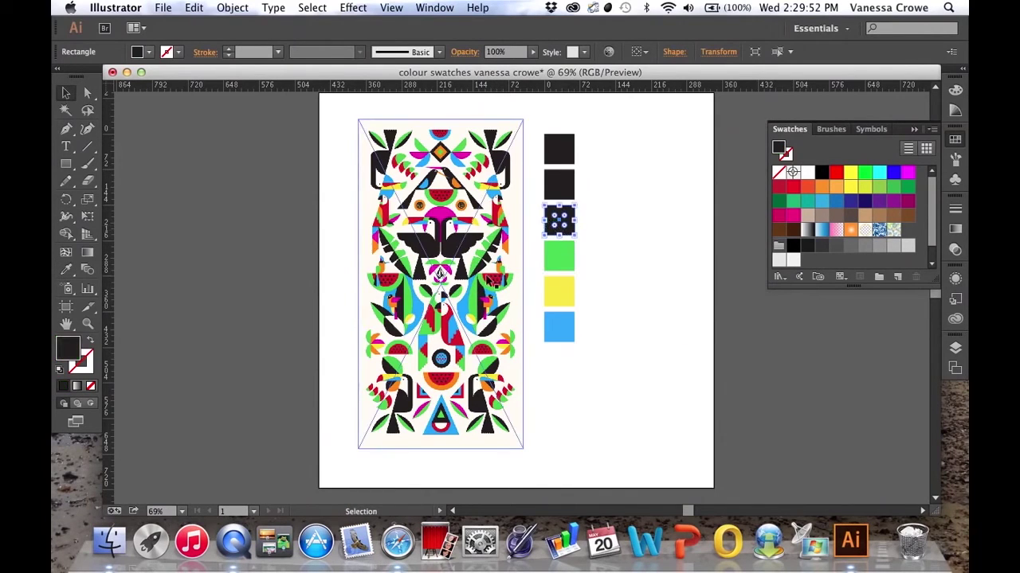
key("i")
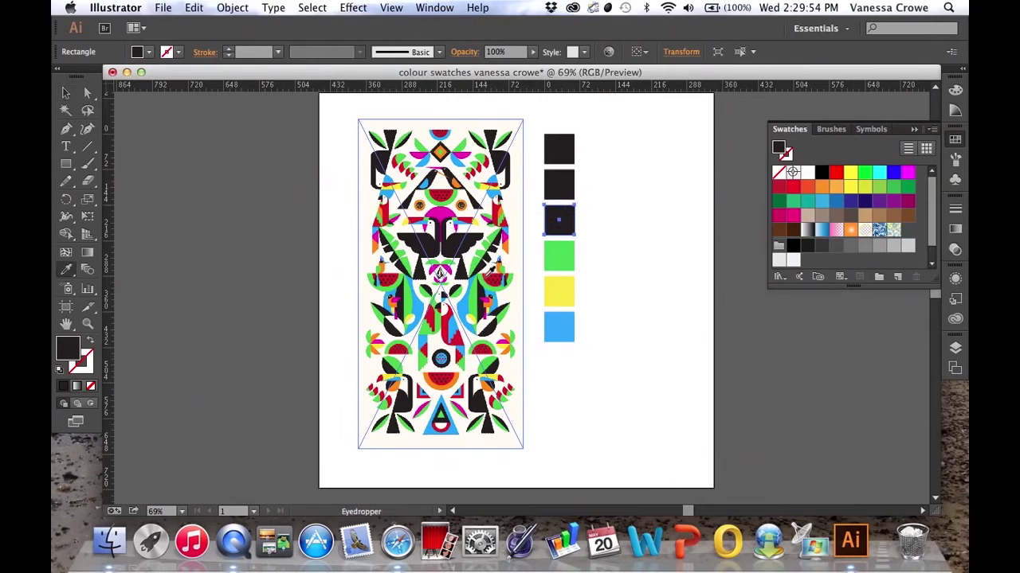
left_click(487, 277)
left_click(510, 244, "shift+super")
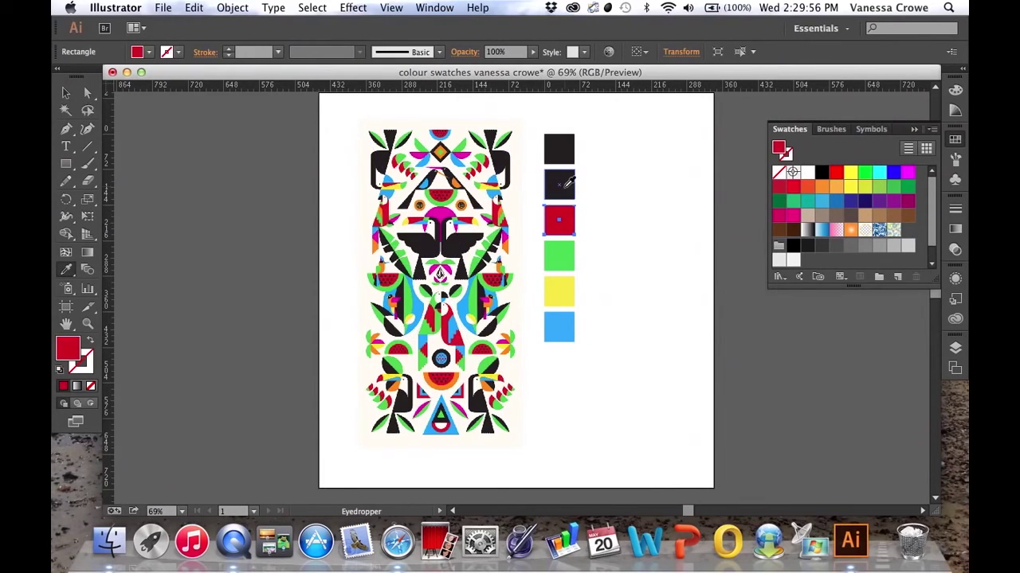
Fill the second square with magenta sampled from the illustration.
key("v")
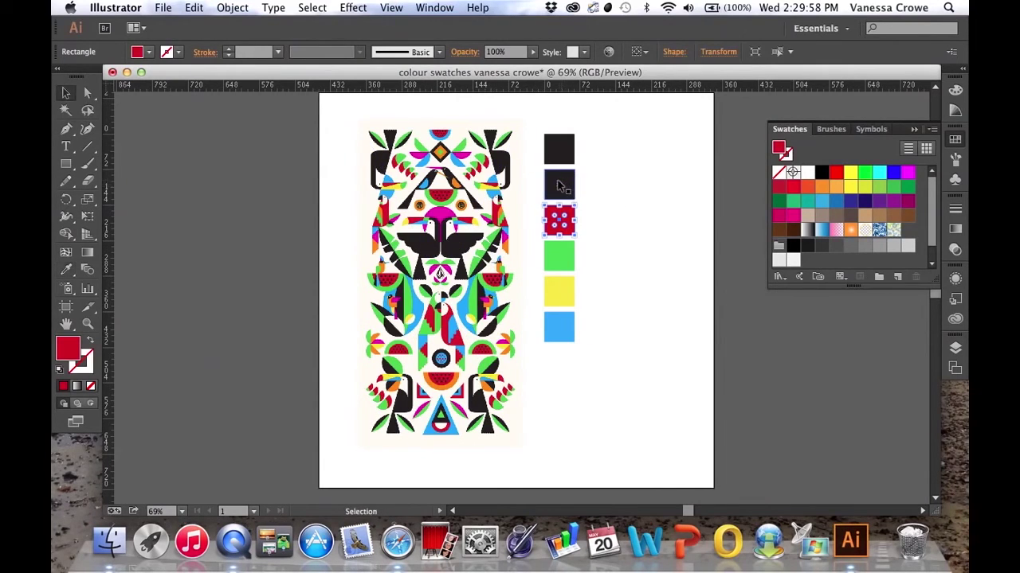
left_click(558, 186)
left_click(454, 235, "shift")
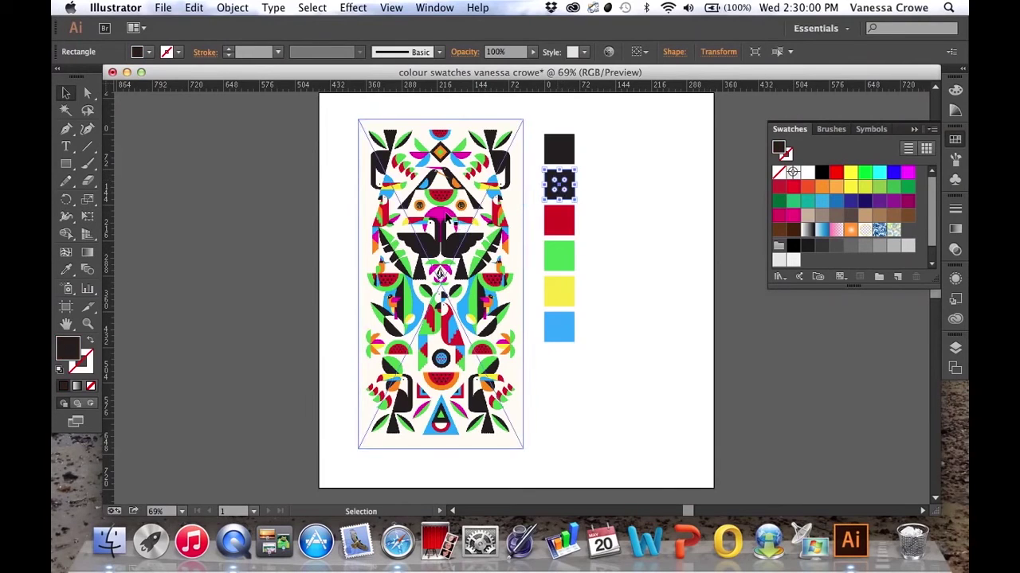
key("i")
left_click(449, 214)
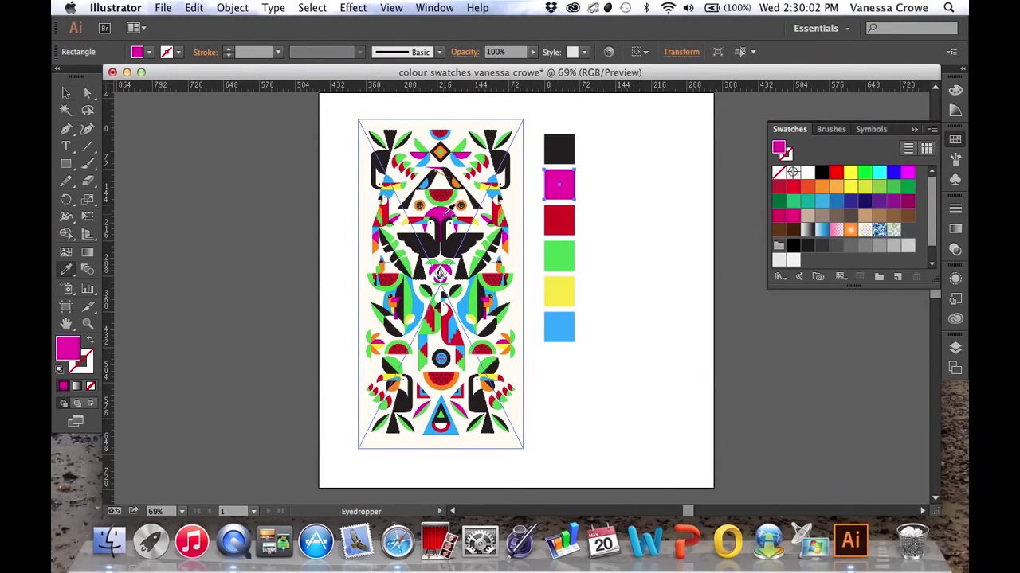
left_click(450, 212, "shift+super")
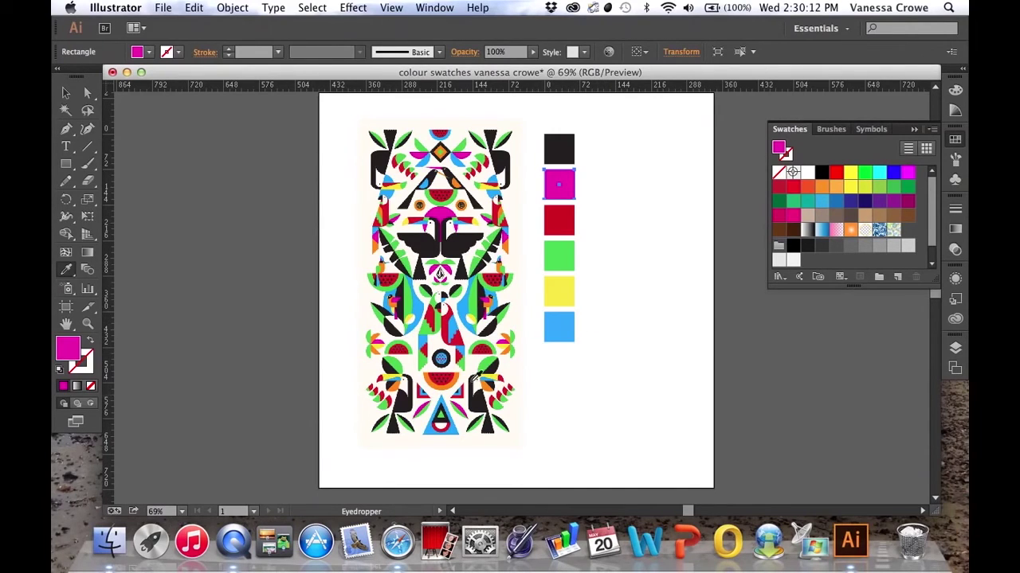
Create a text area below the swatch column and zoom in on it.
key("v")
left_click(67, 149)
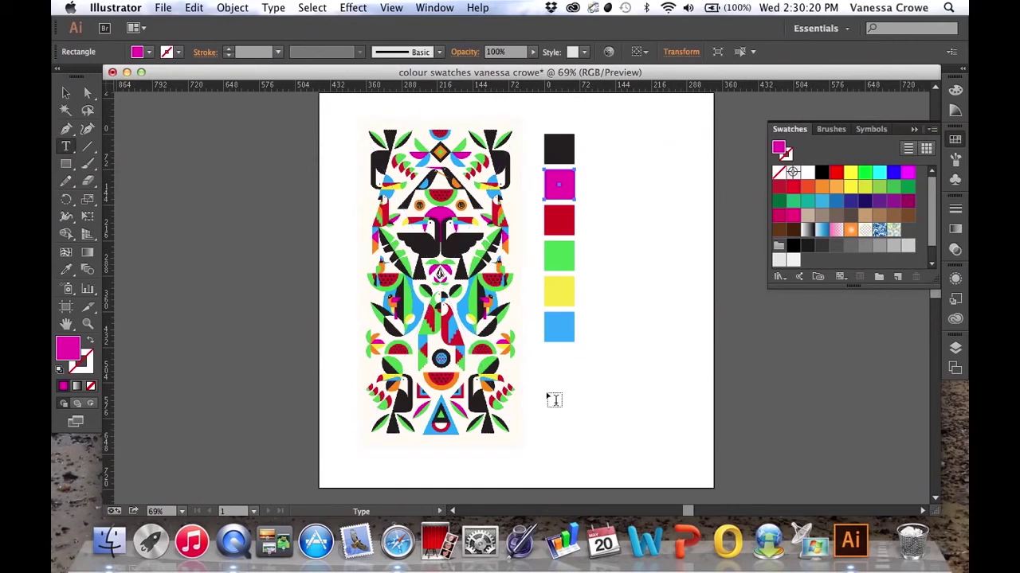
left_click_drag(541, 394, 646, 424)
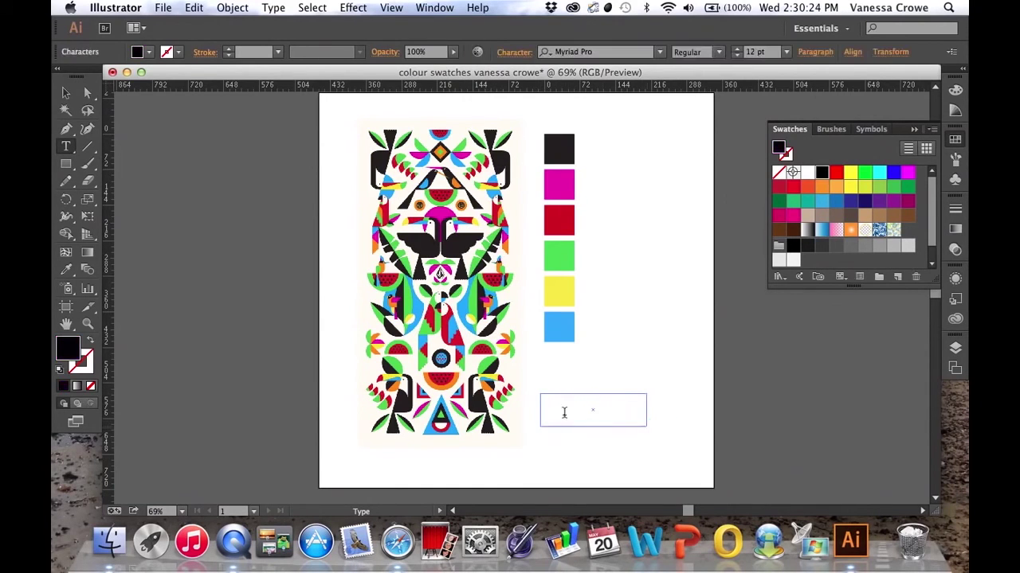
left_click(87, 323)
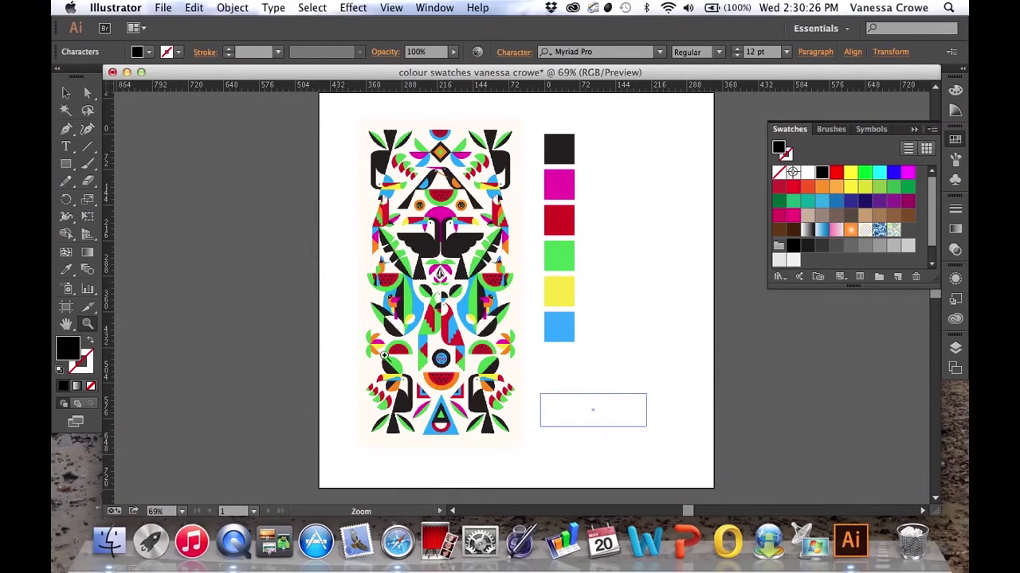
left_click(579, 413)
left_click(536, 300)
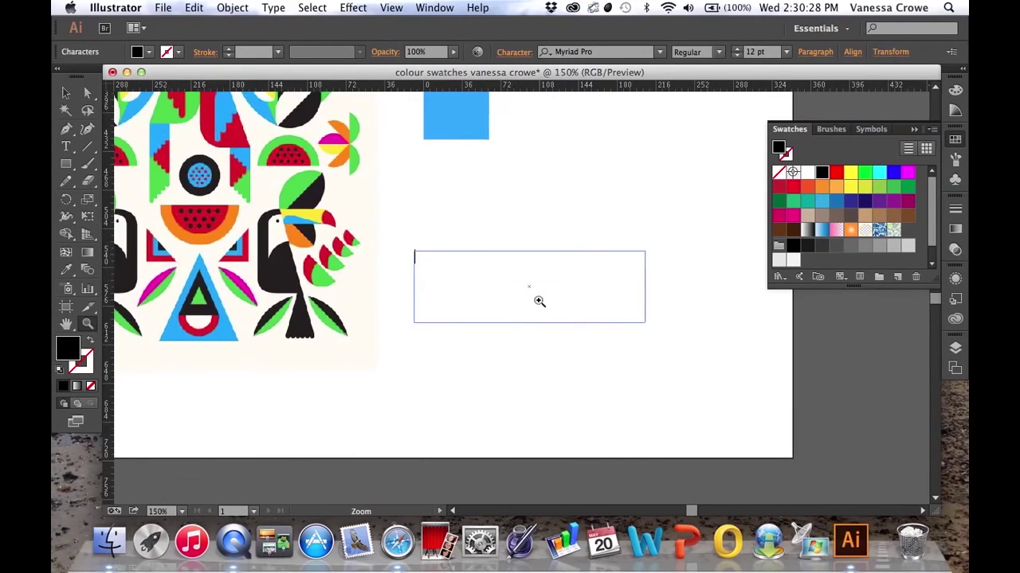
left_click(539, 302)
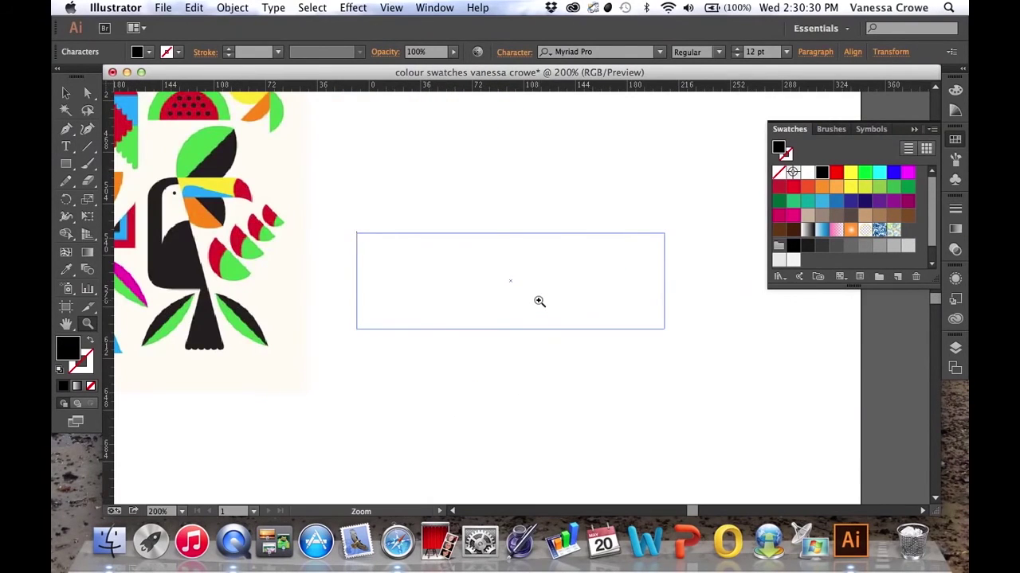
Type 'inspiration:' followed by the artist's name, then deselect the text.
type("inspiration")
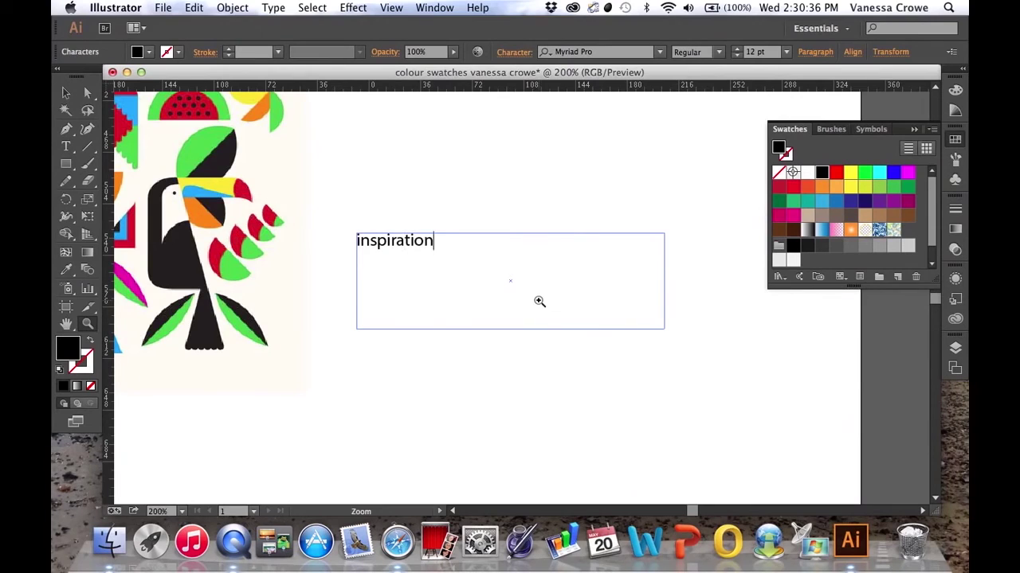
type(": Malika F")
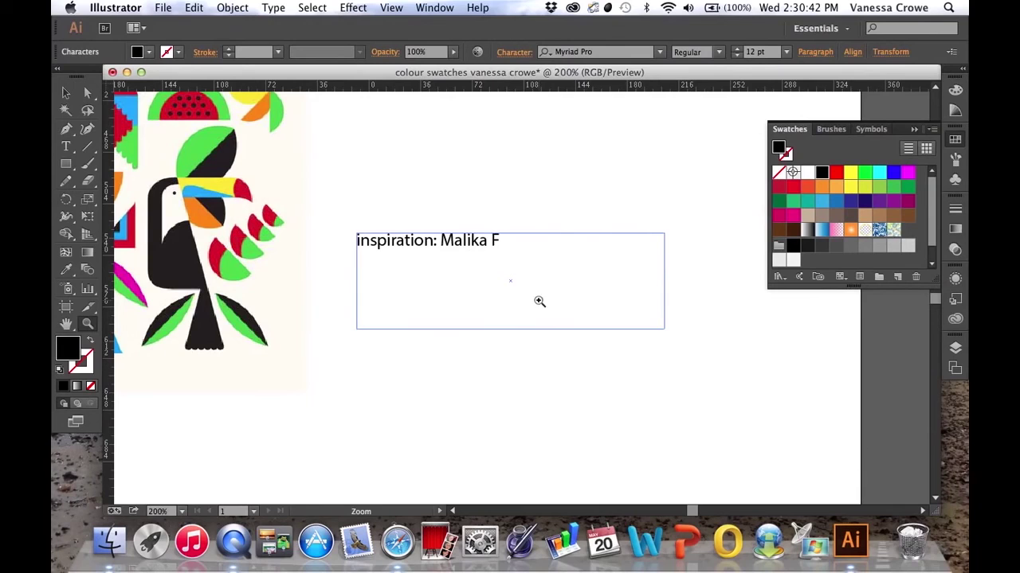
type("avre")
key("Escape")
left_click(64, 93)
left_click(430, 220)
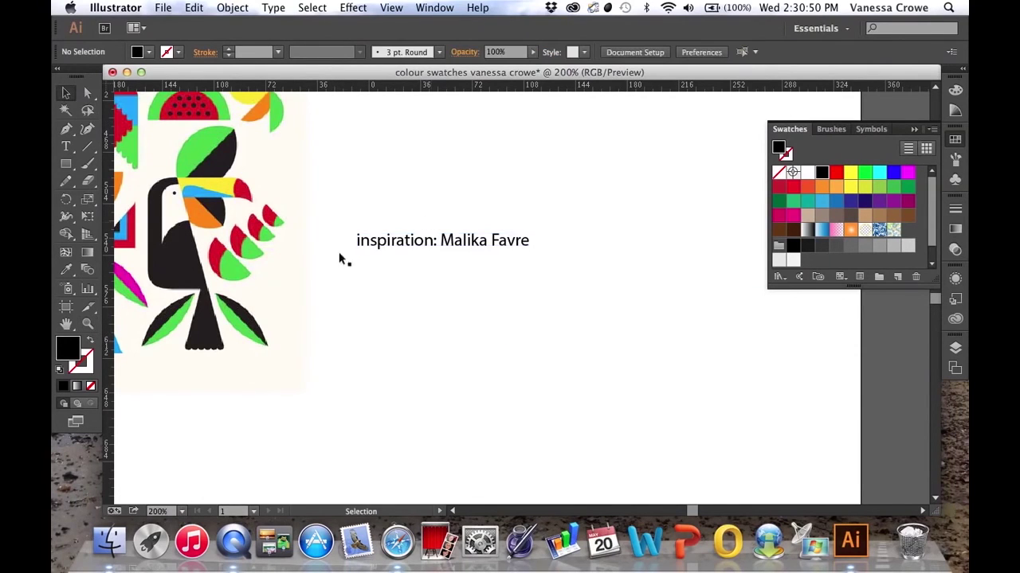
left_click(88, 324)
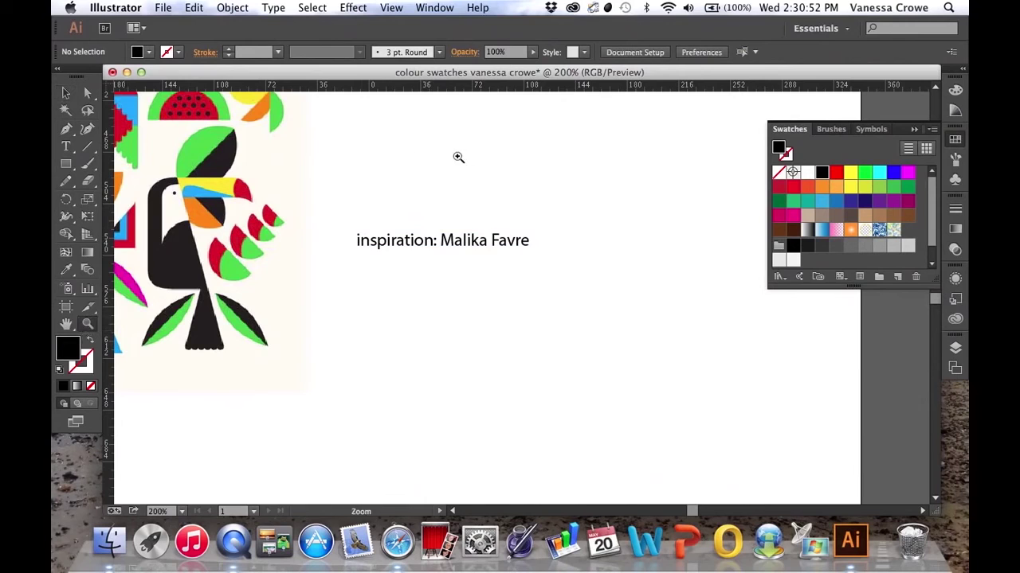
Zoom out to 66.67% so the whole artboard with image, swatches and credit shows.
left_click(474, 182, "alt")
left_click(516, 210, "alt")
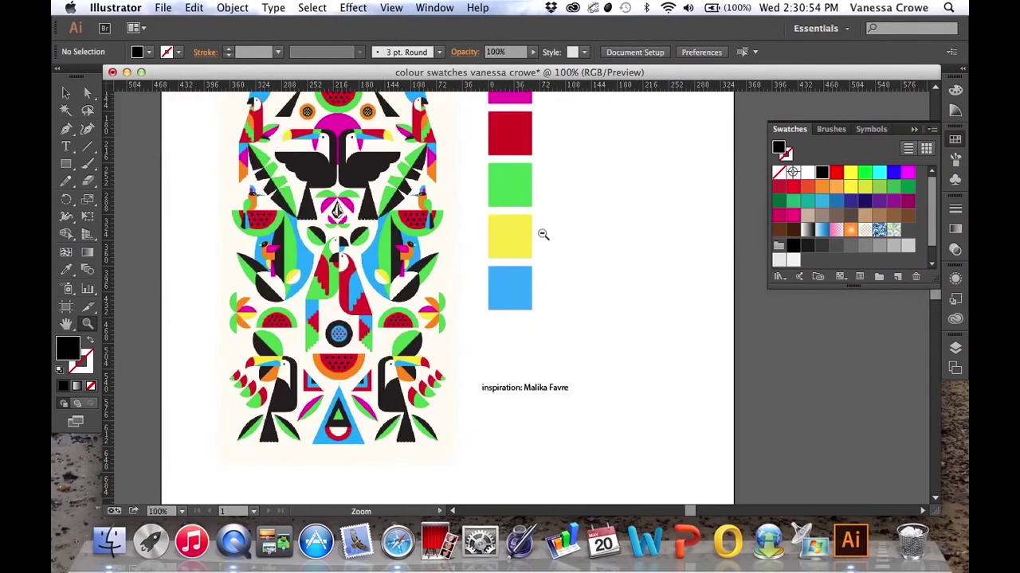
left_click(563, 255, "alt")
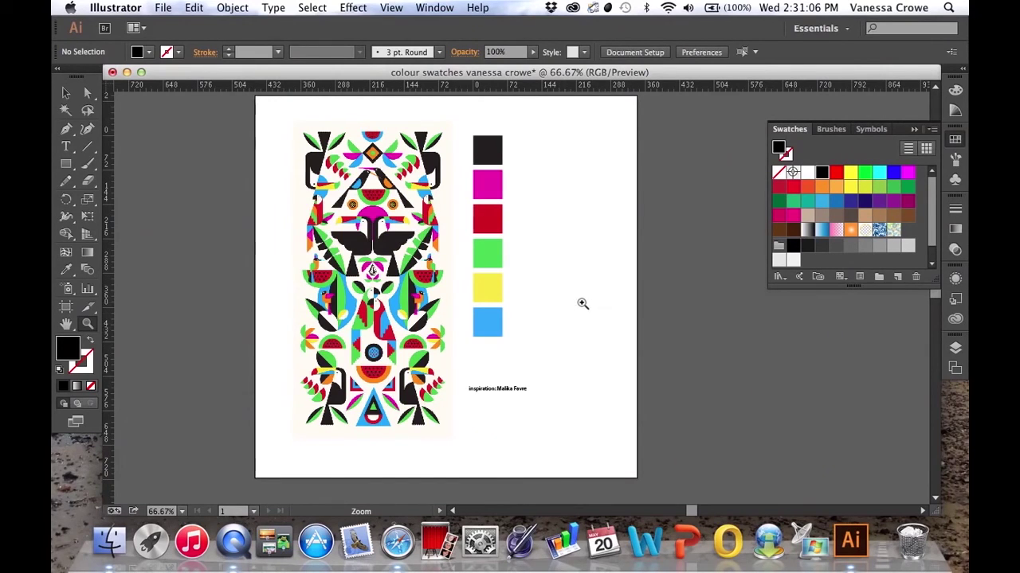
key("v")
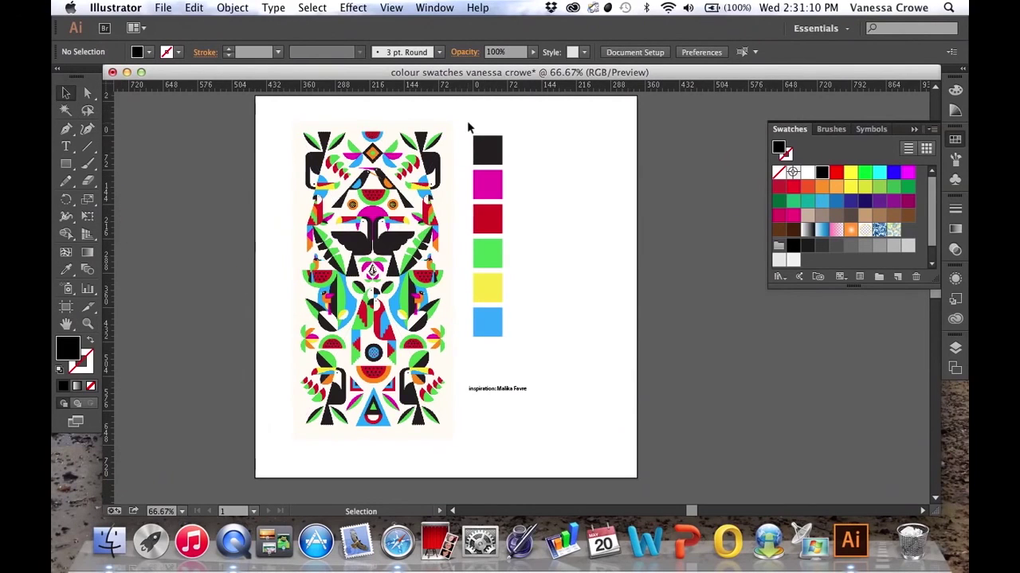
Save the six squares' colours as a new Selected Artwork colour group named after the artist.
left_click_drag(467, 122, 514, 348)
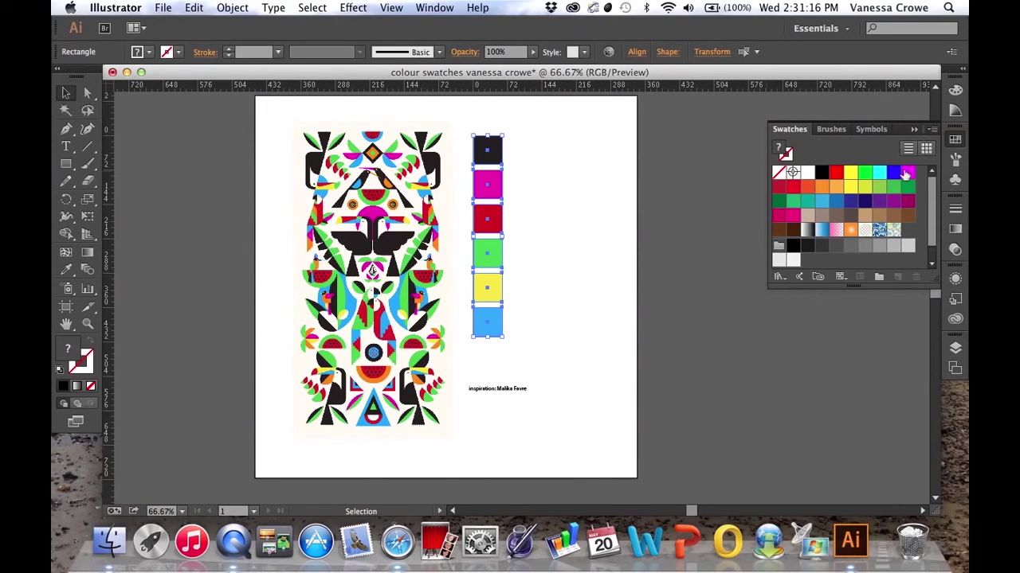
left_click(881, 278)
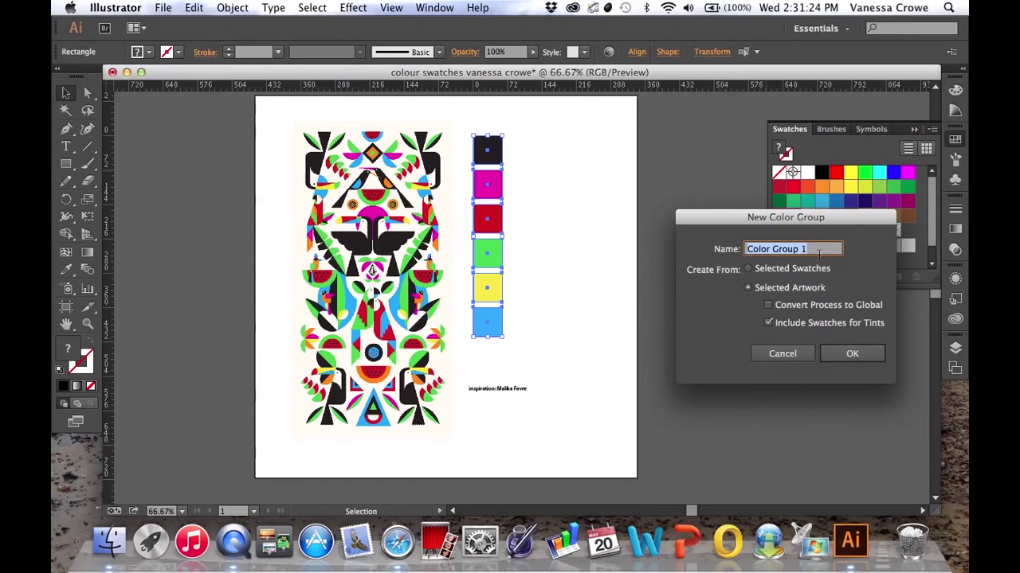
left_click_drag(809, 249, 747, 249)
type("ma")
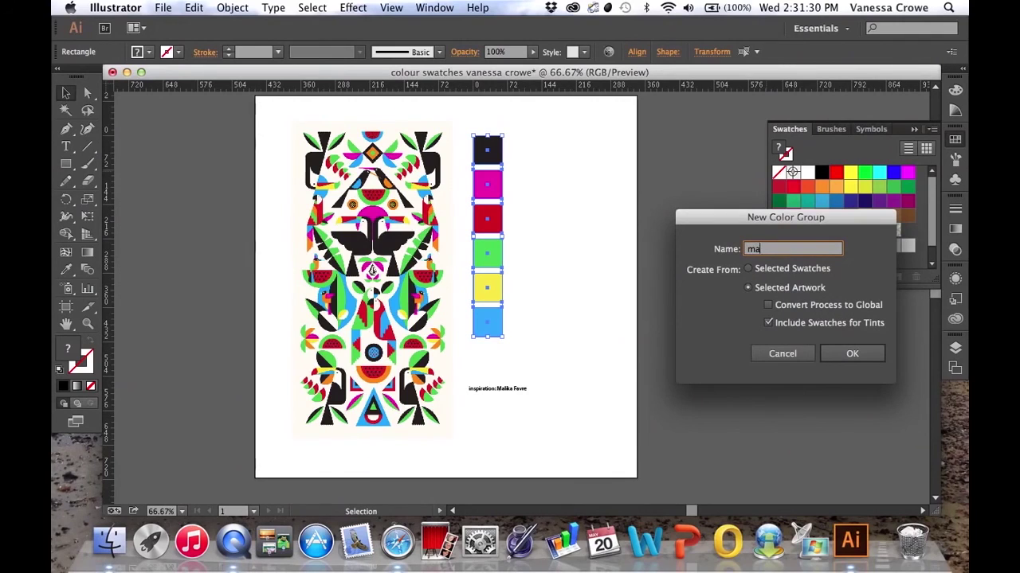
type("lika's colours")
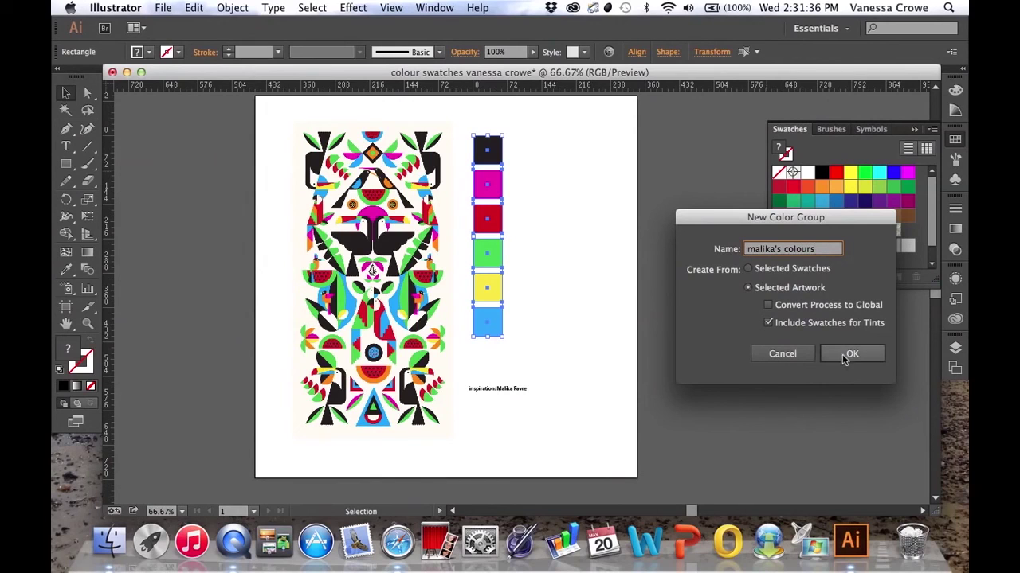
left_click(846, 356)
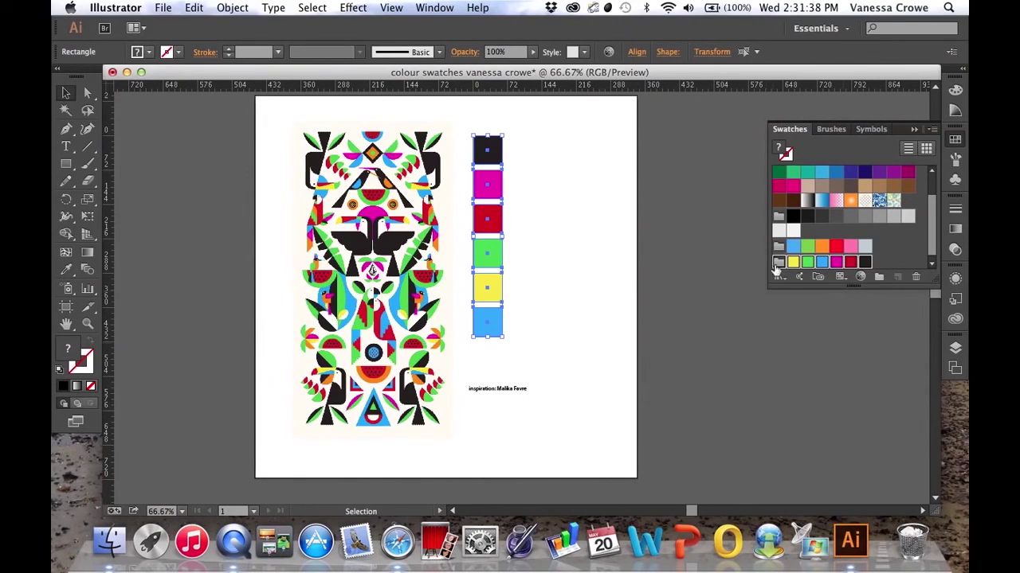